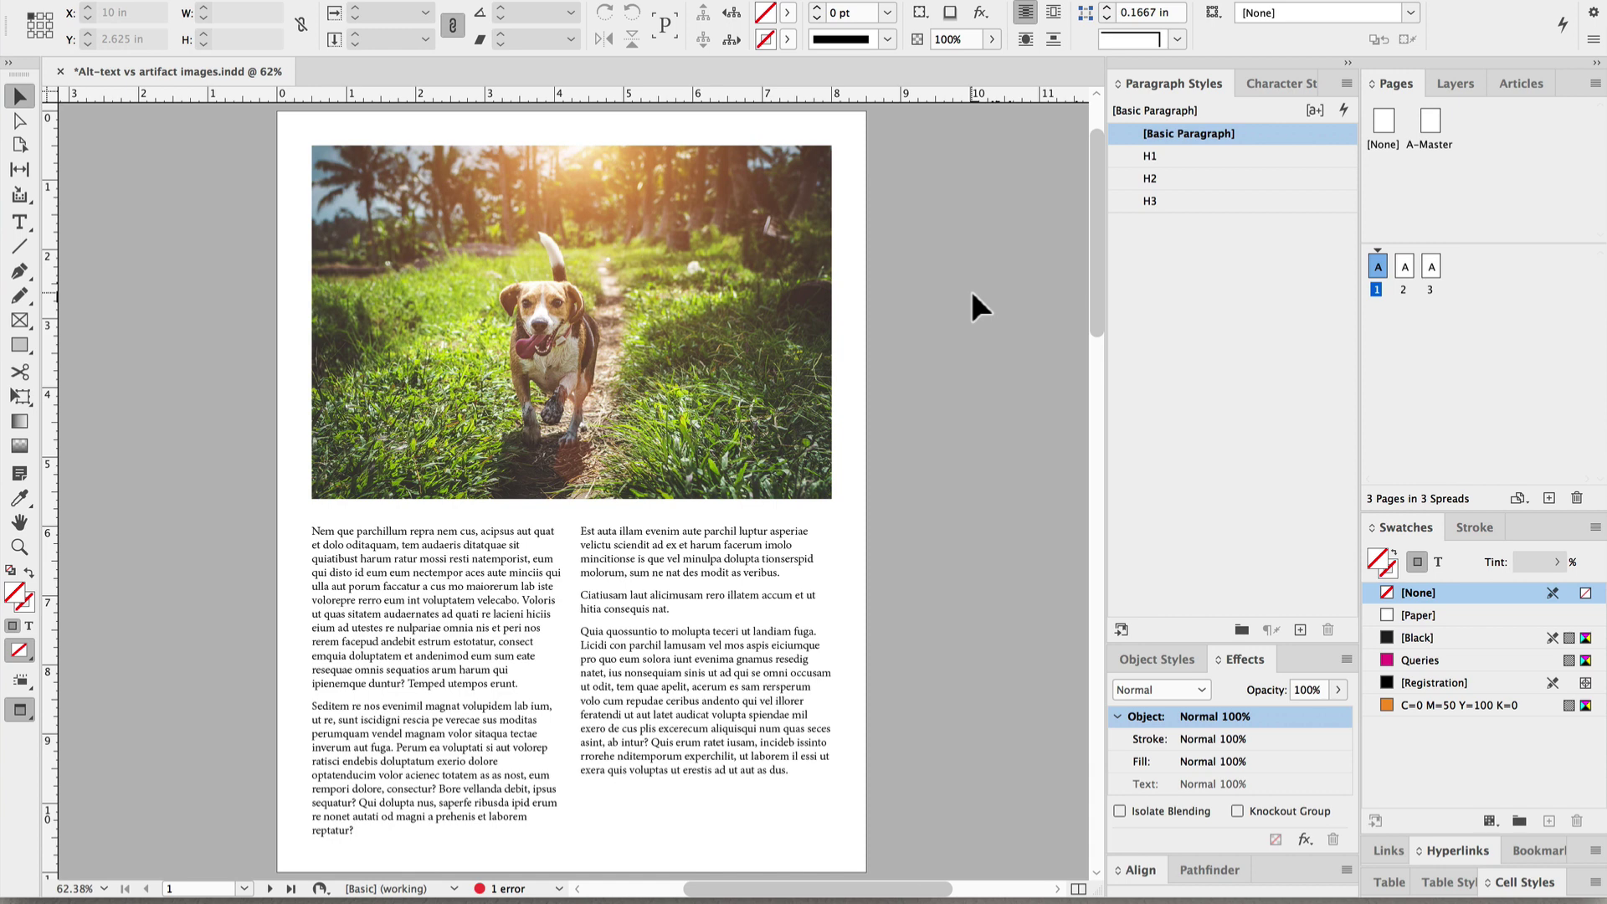
# In the beagle photo's Object Export Options, enter alt text 'Beagle running along a trail in Hawaii.'
pyautogui.rightClick(796, 318)
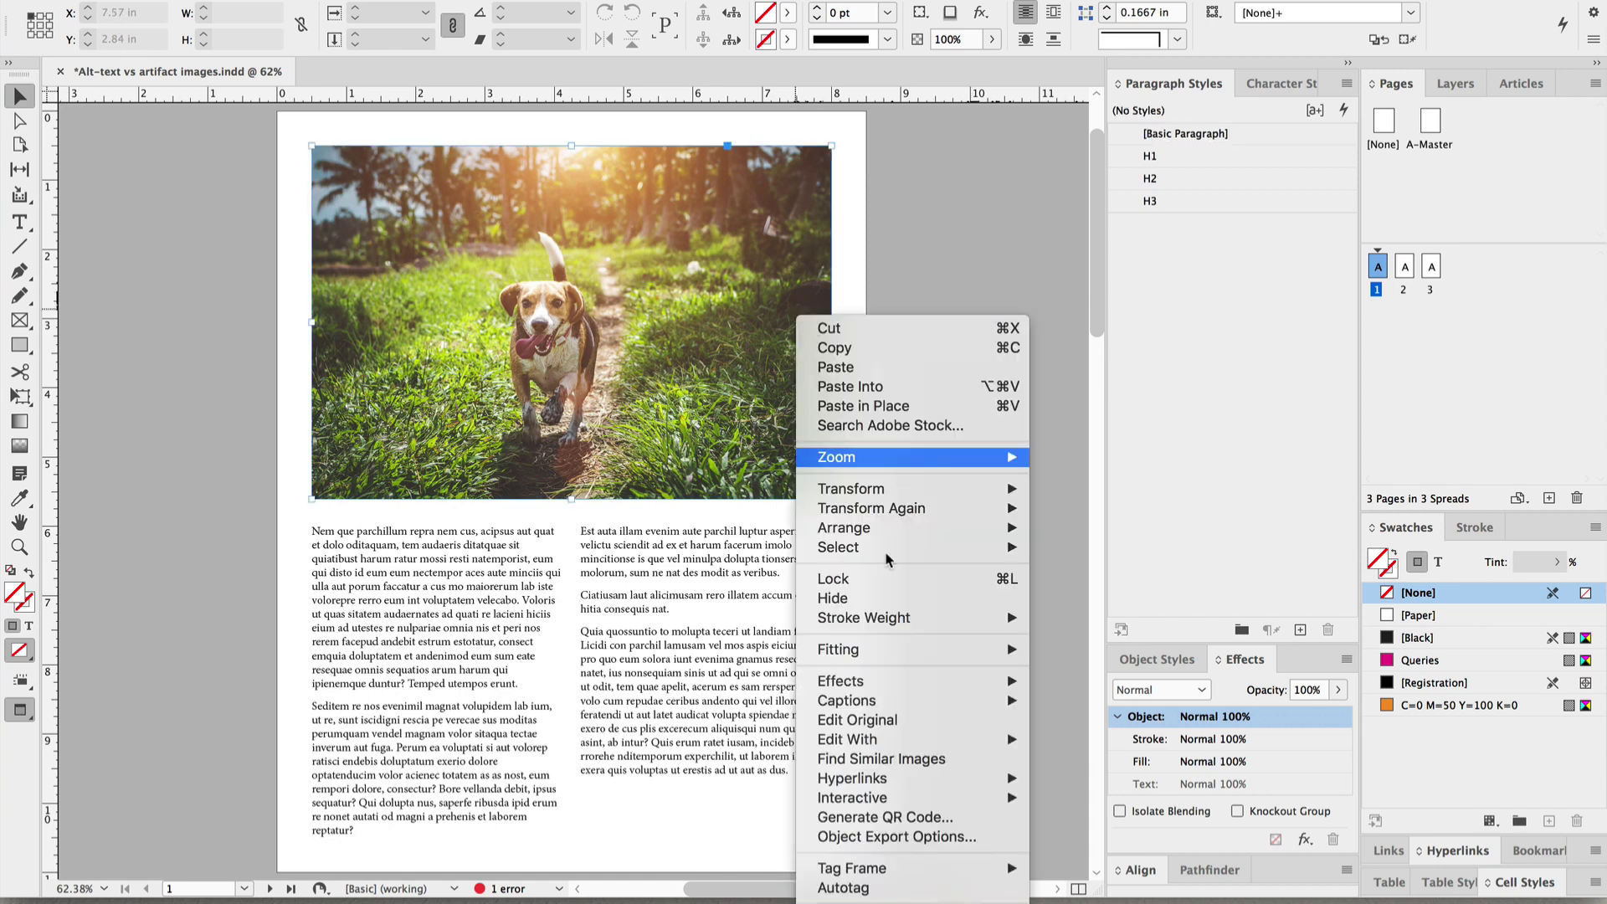
pyautogui.click(945, 836)
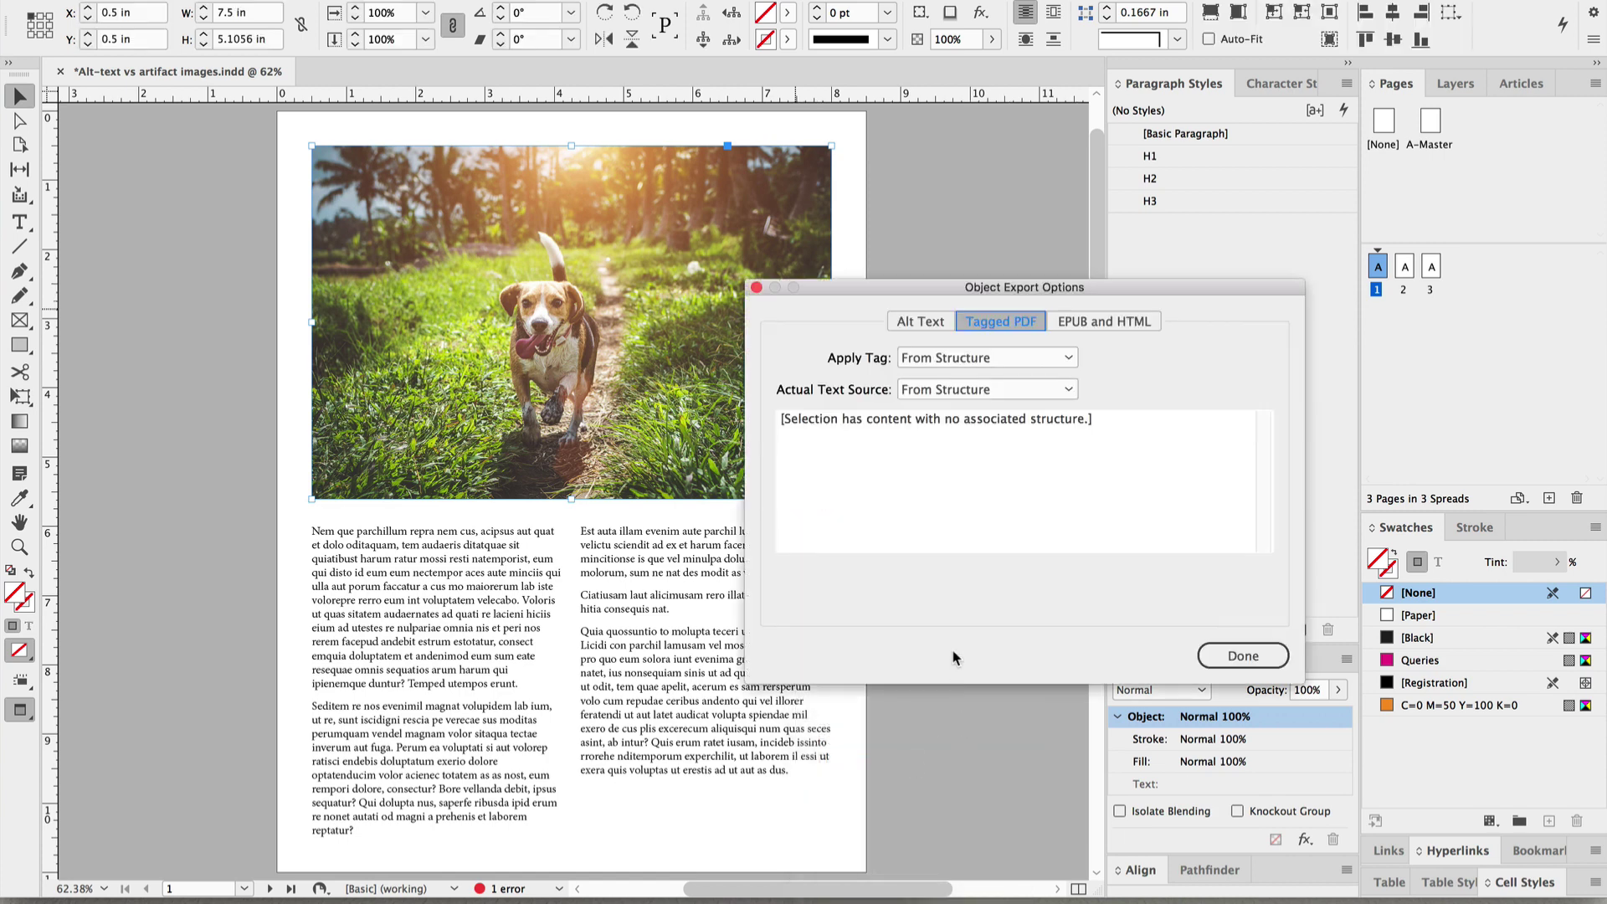
pyautogui.click(938, 324)
pyautogui.click(933, 413)
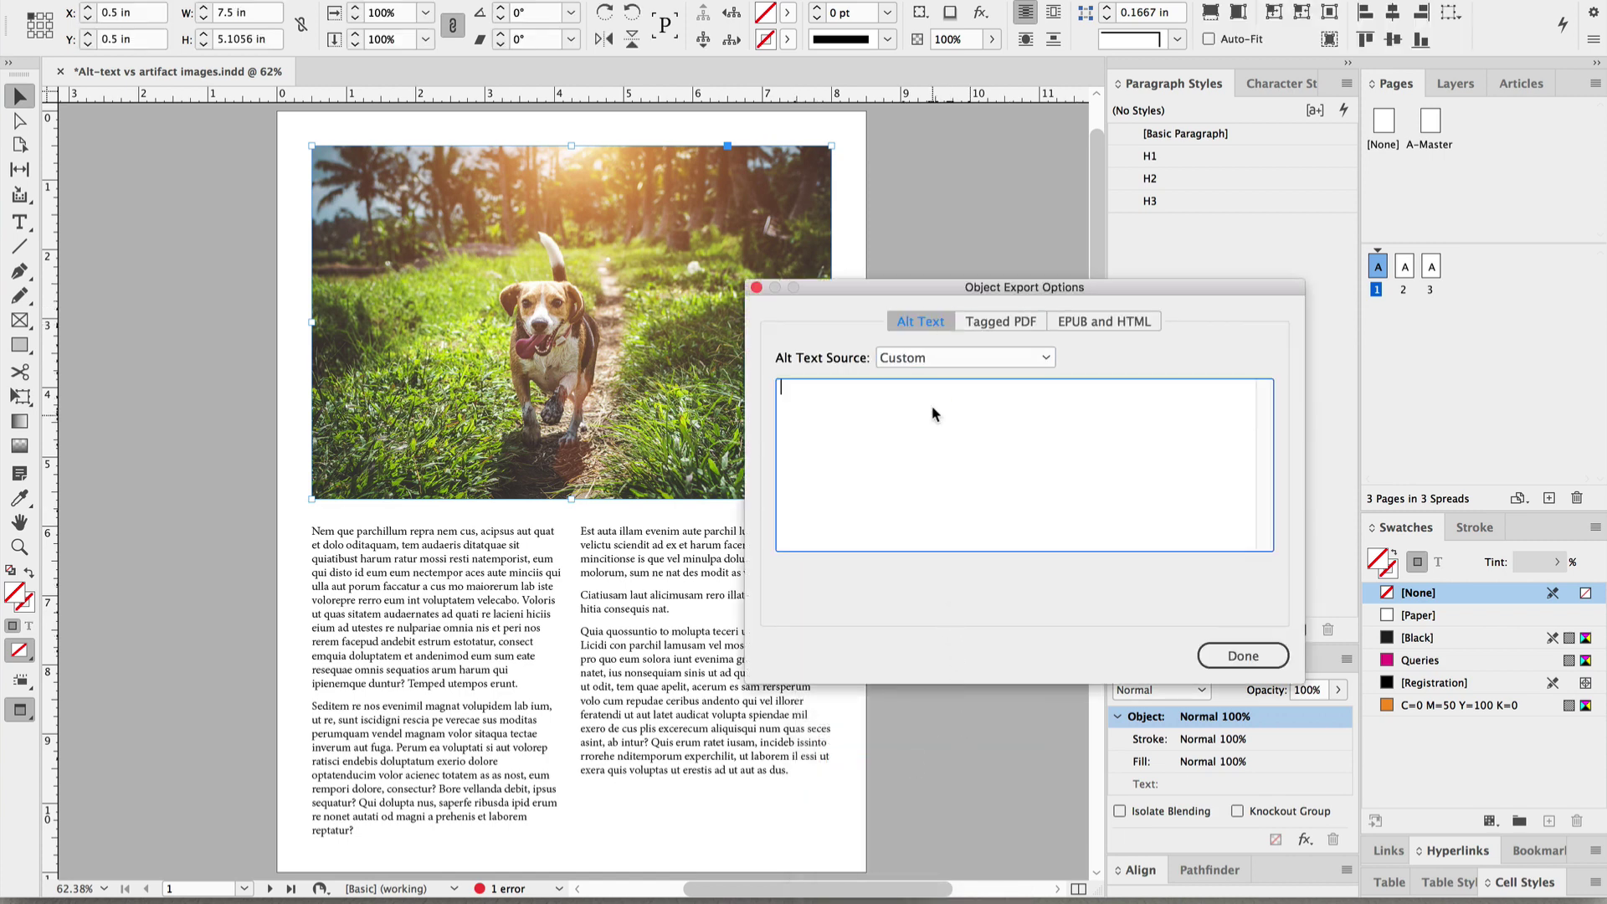
pyautogui.write('Beagle running along a trail in Hawaii.')
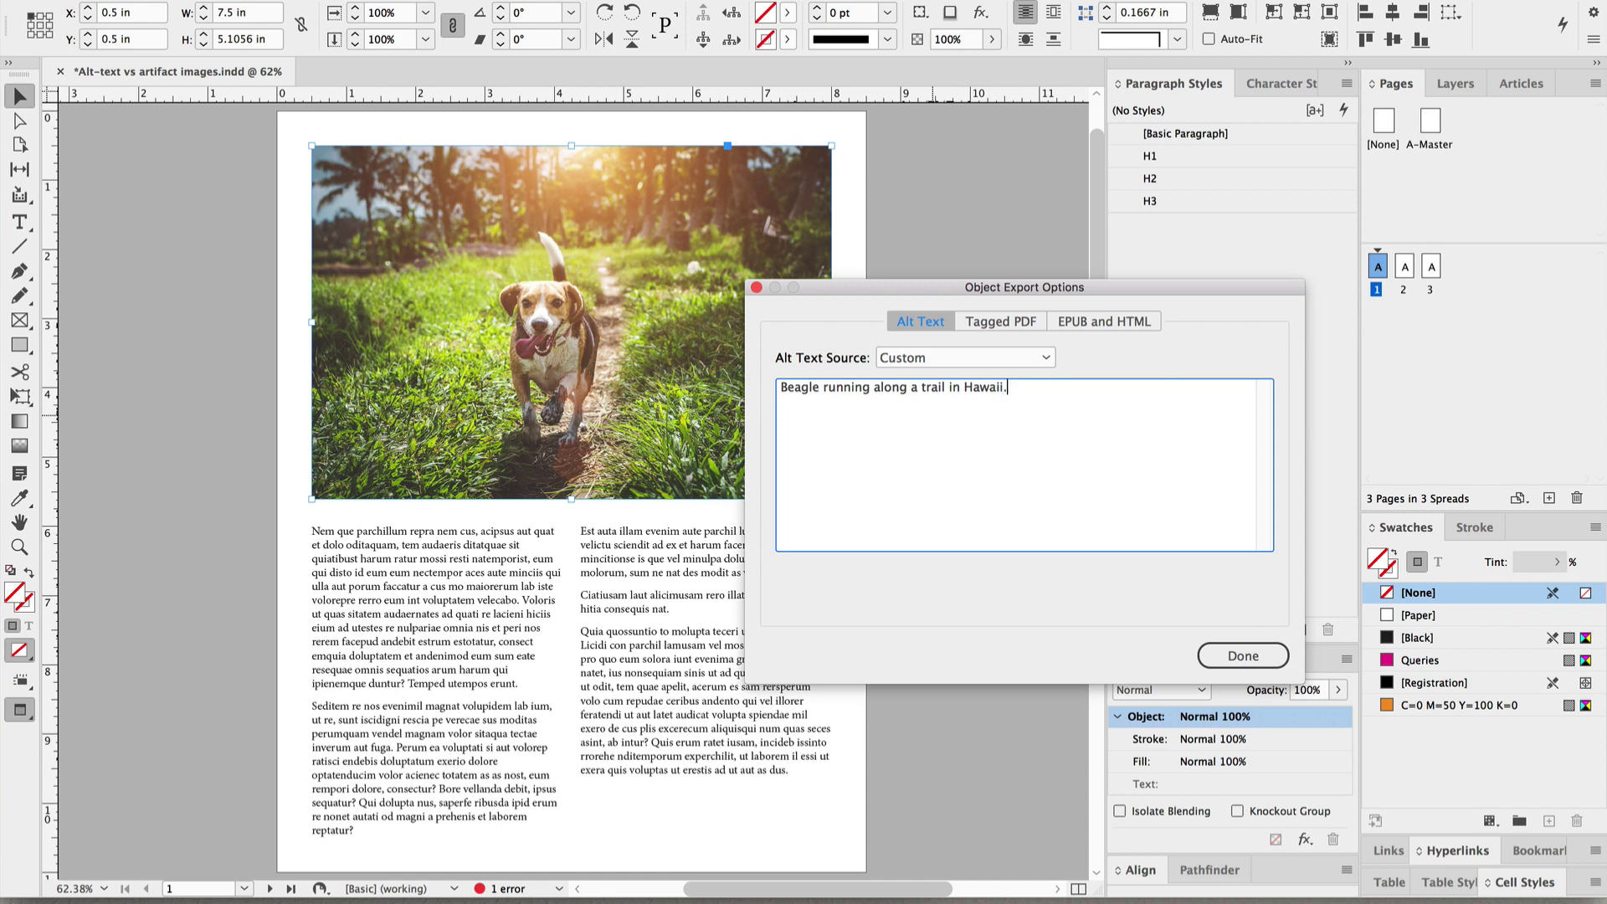
pyautogui.click(1220, 648)
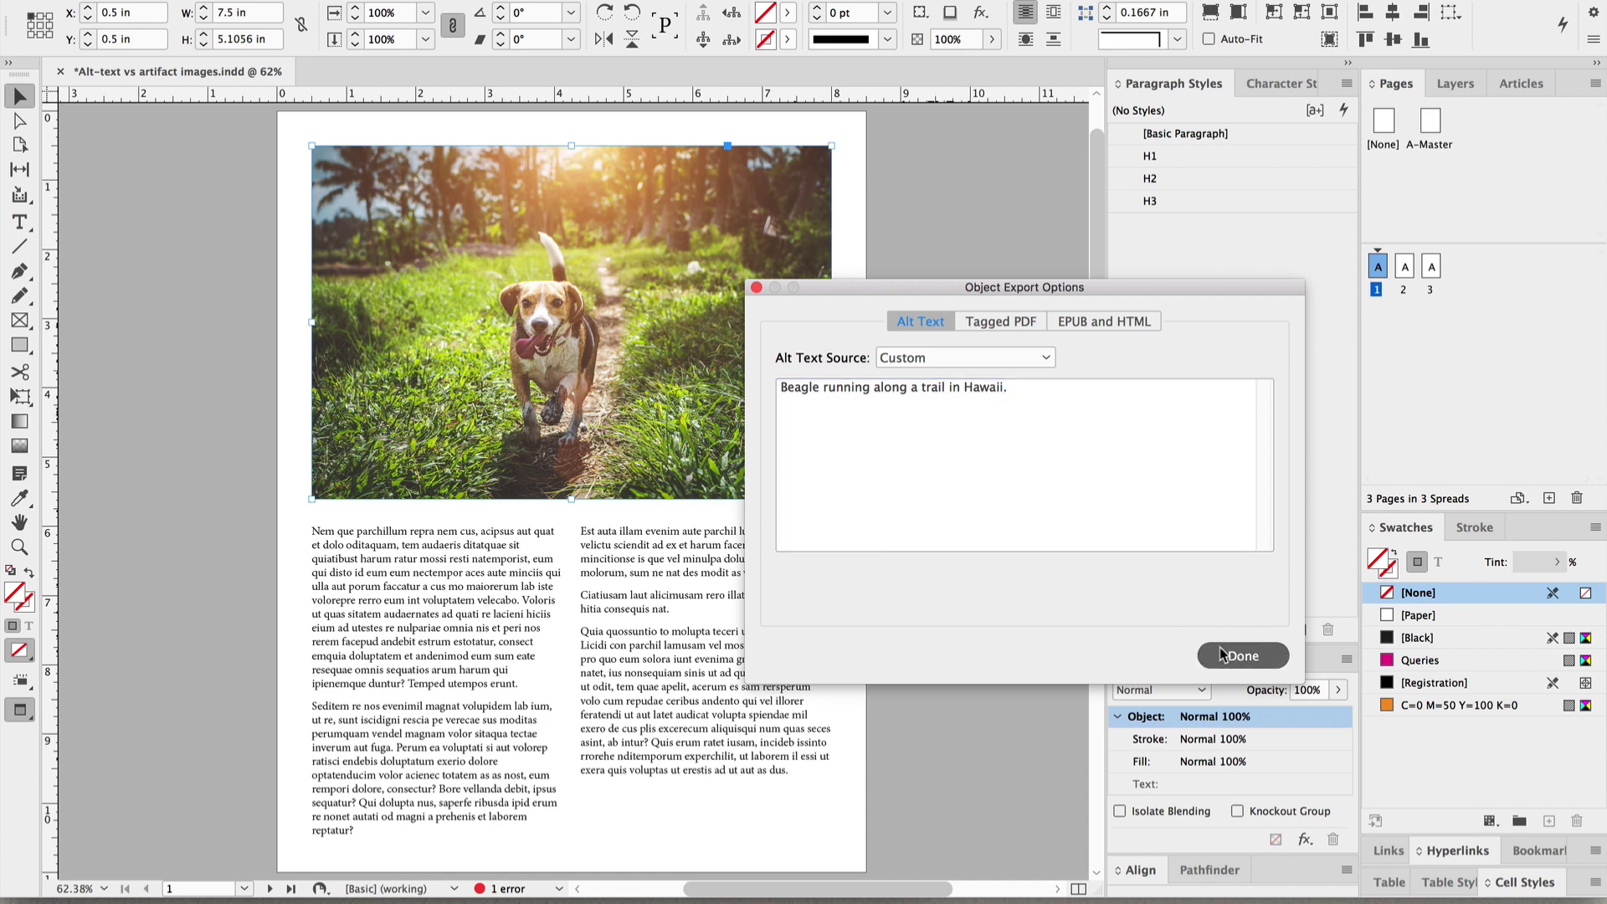
pyautogui.click(1220, 648)
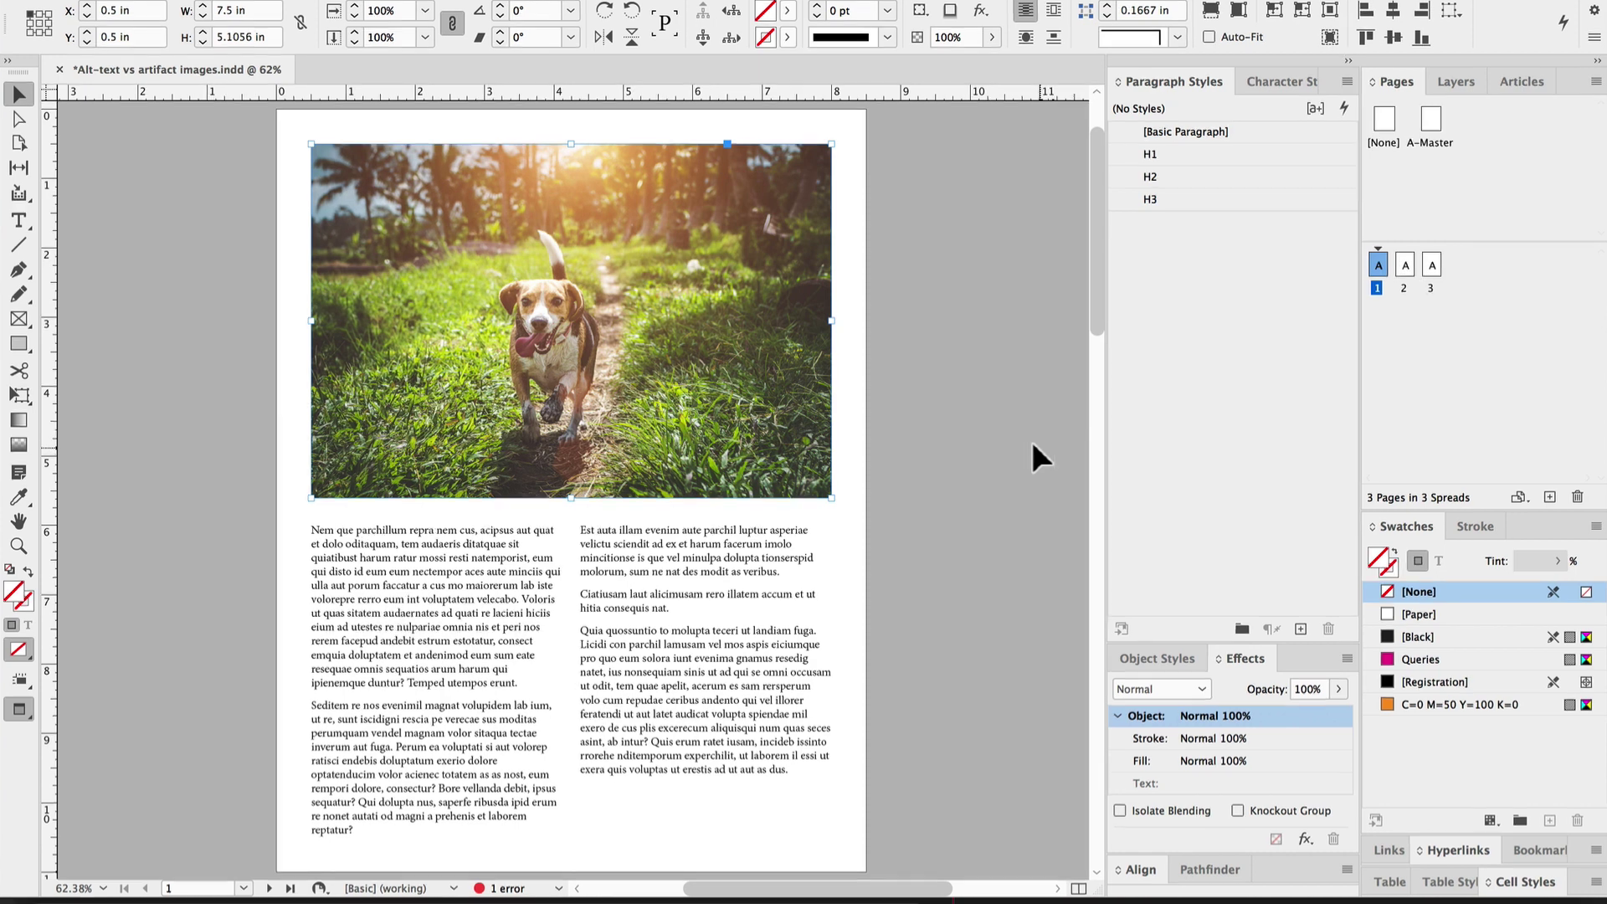
# Delete the beagle photo's custom alt text and set Alt Text Source to From XMP:Description
pyautogui.rightClick(780, 348)
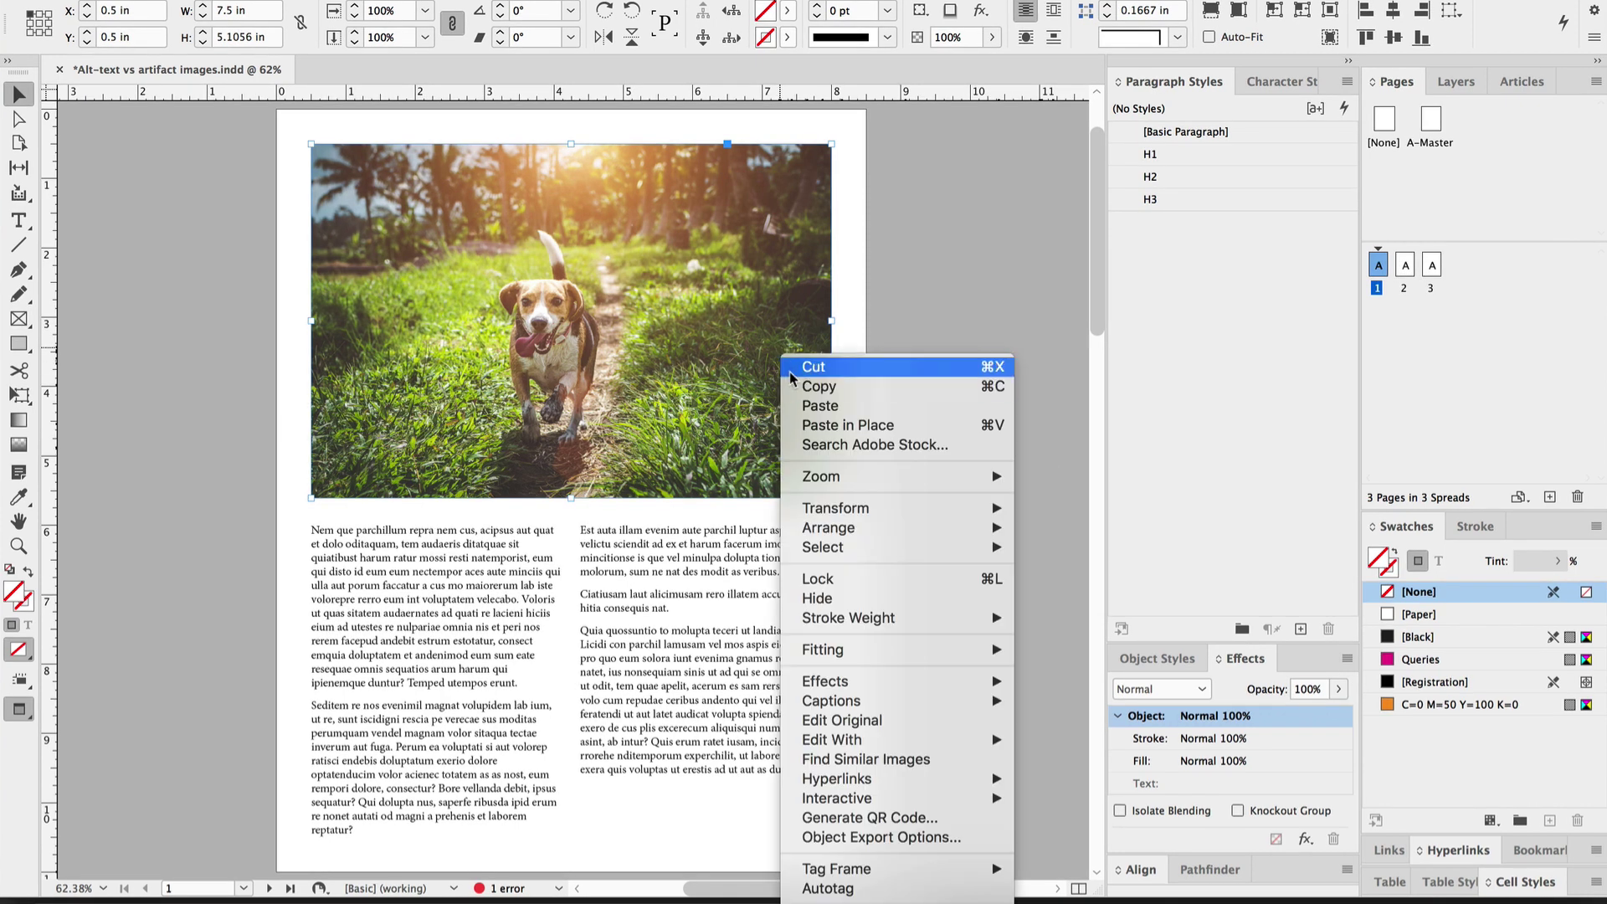
pyautogui.click(879, 838)
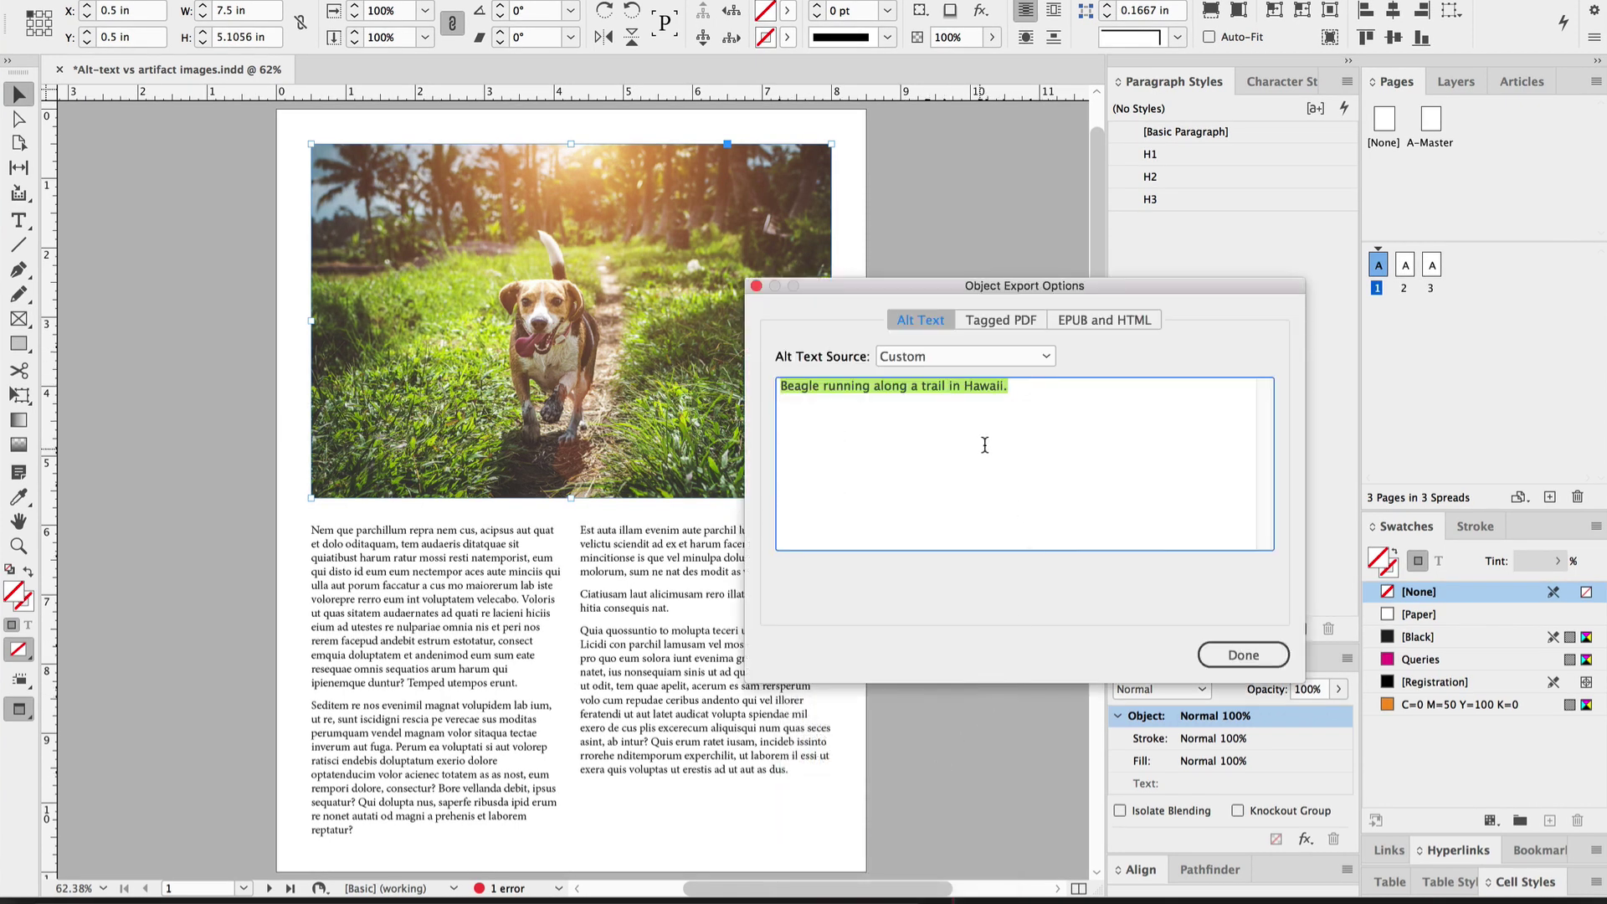
pyautogui.press('Delete')
pyautogui.click(998, 359)
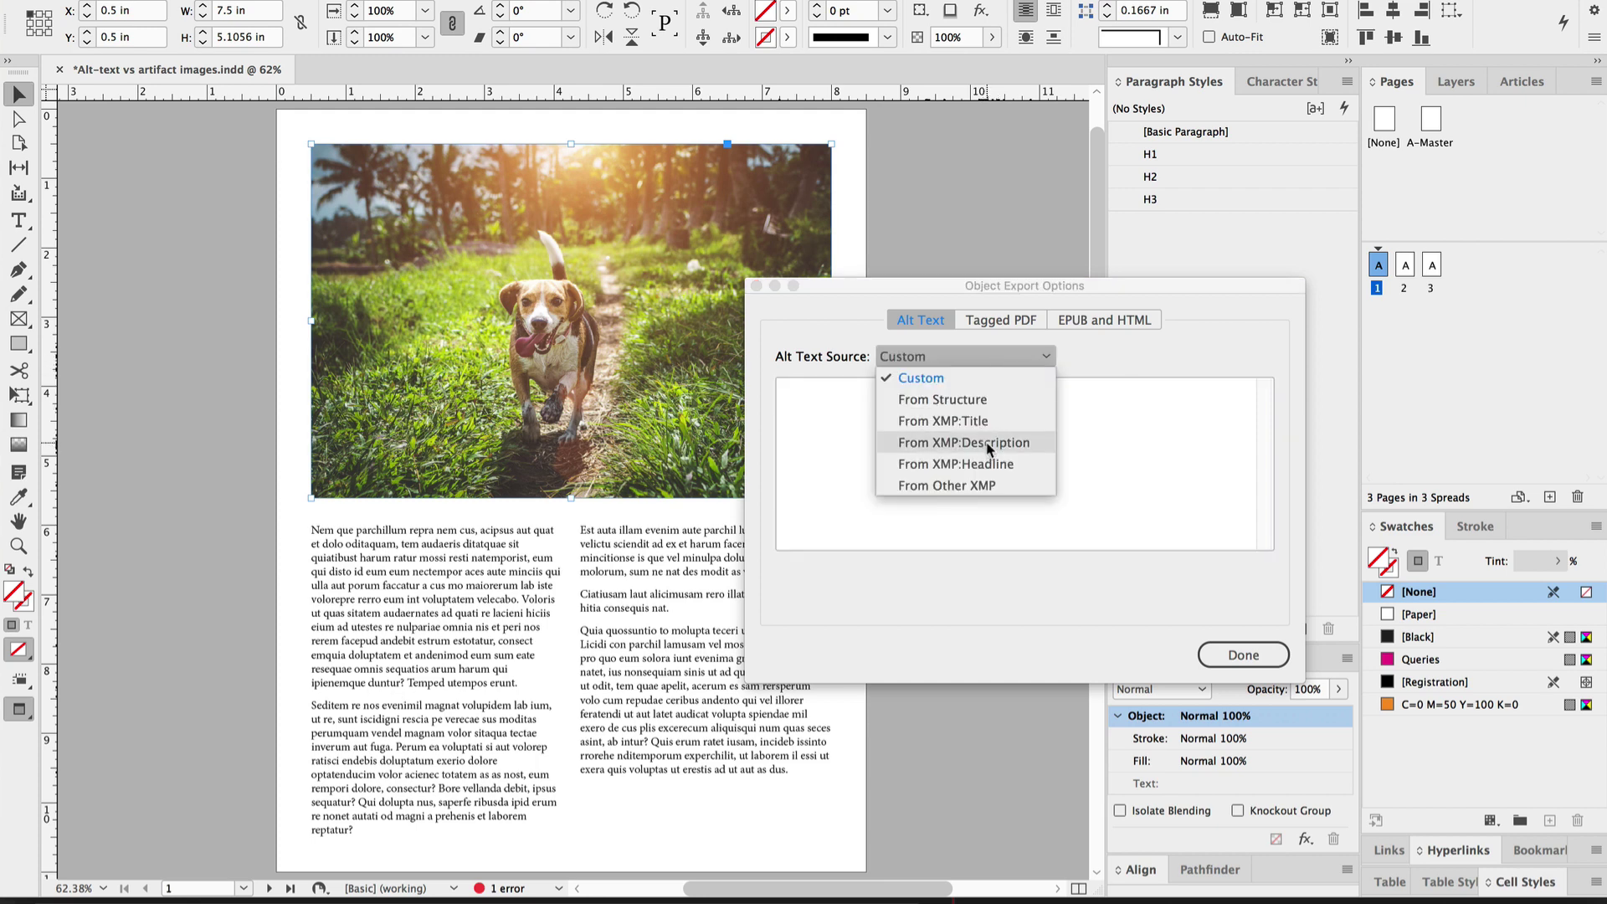
pyautogui.click(988, 445)
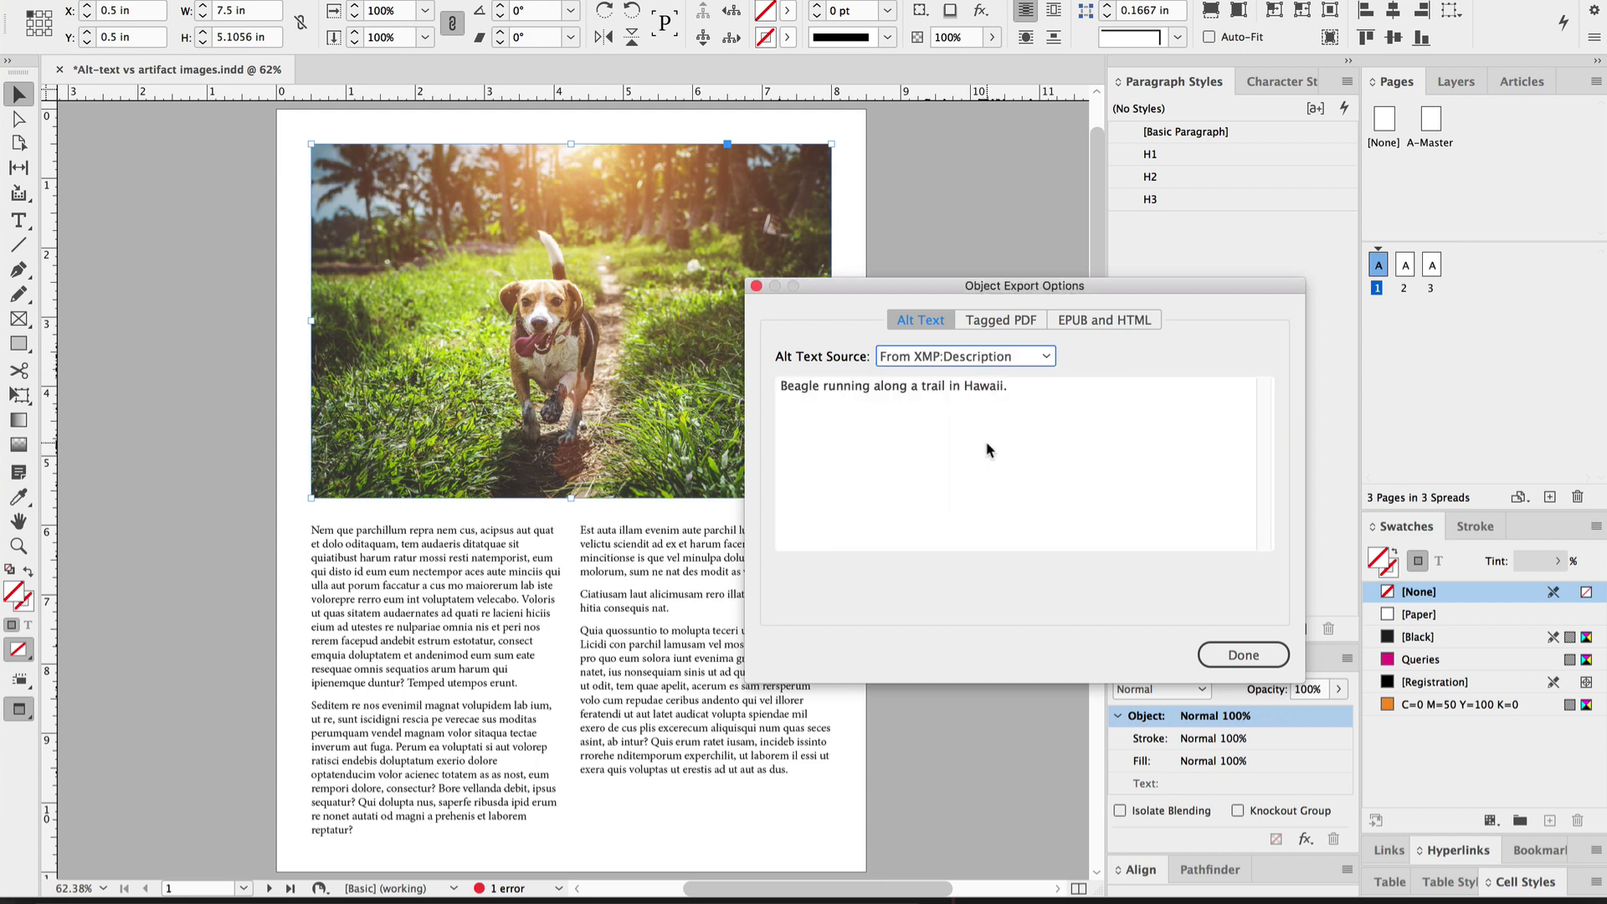
pyautogui.click(1243, 656)
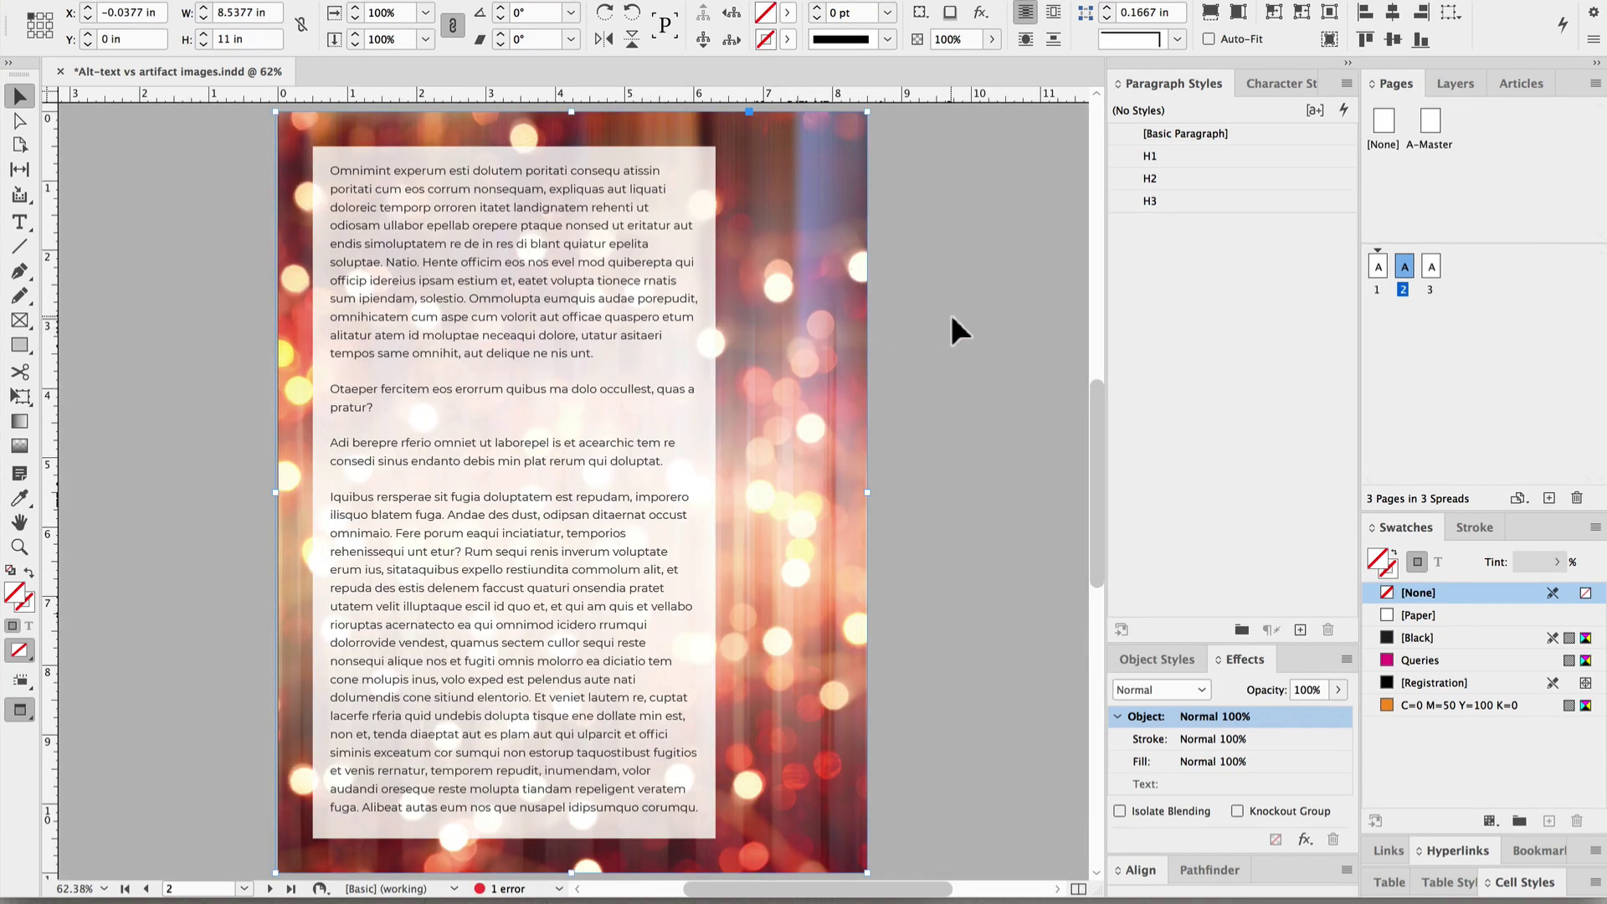
# Set the bokeh background frame's Tagged PDF Apply Tag to Artifact in Object Export Options
pyautogui.rightClick(831, 270)
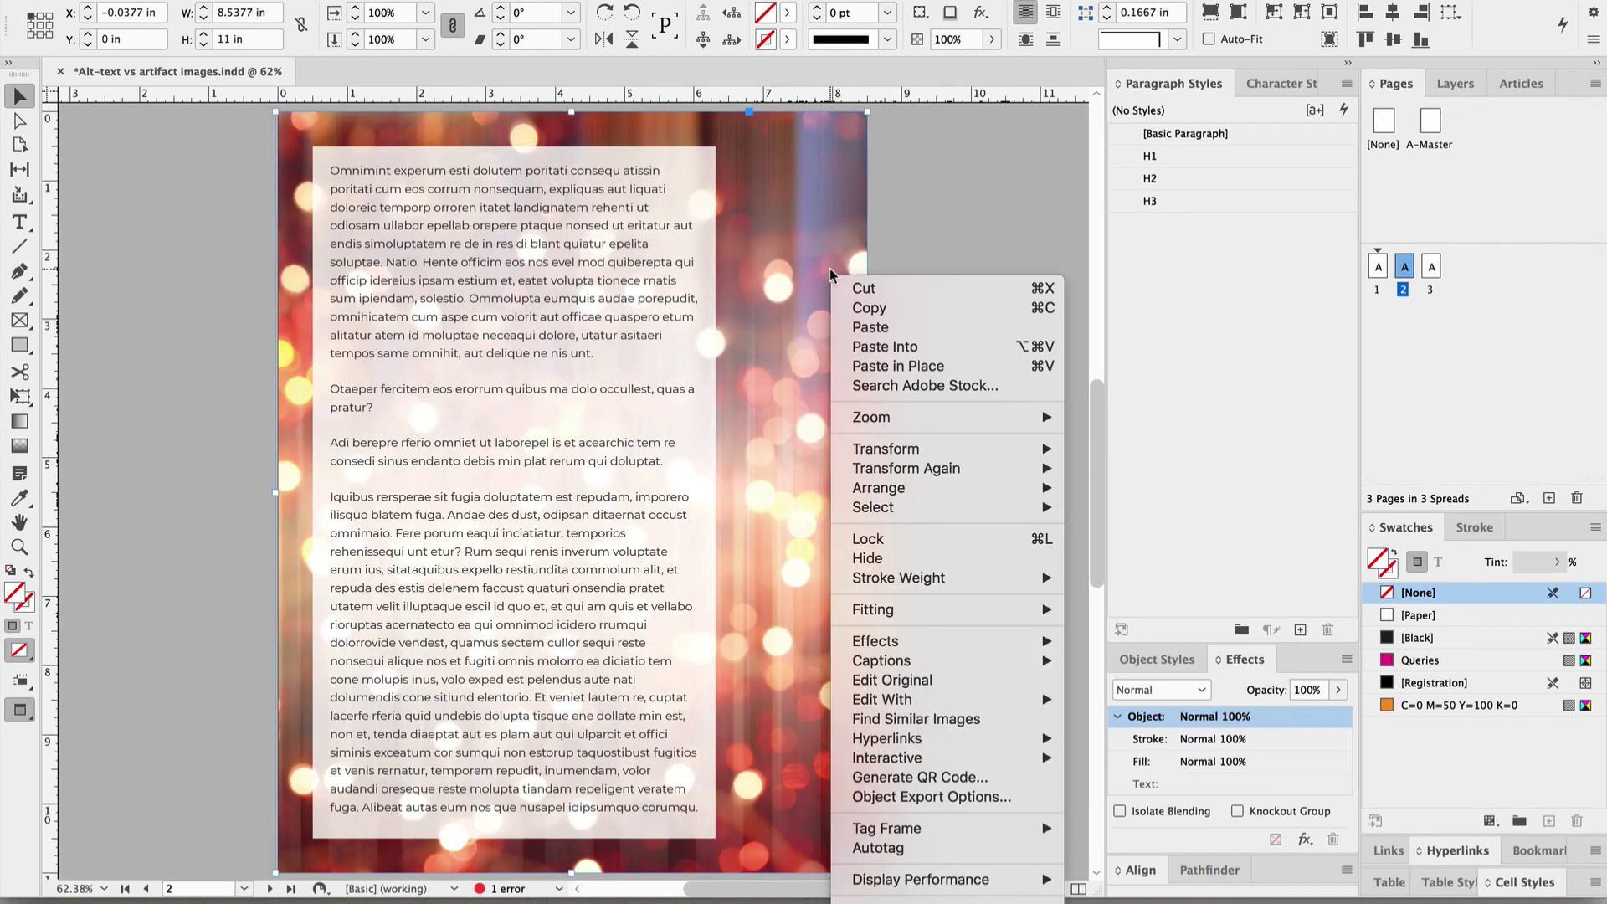
pyautogui.click(927, 796)
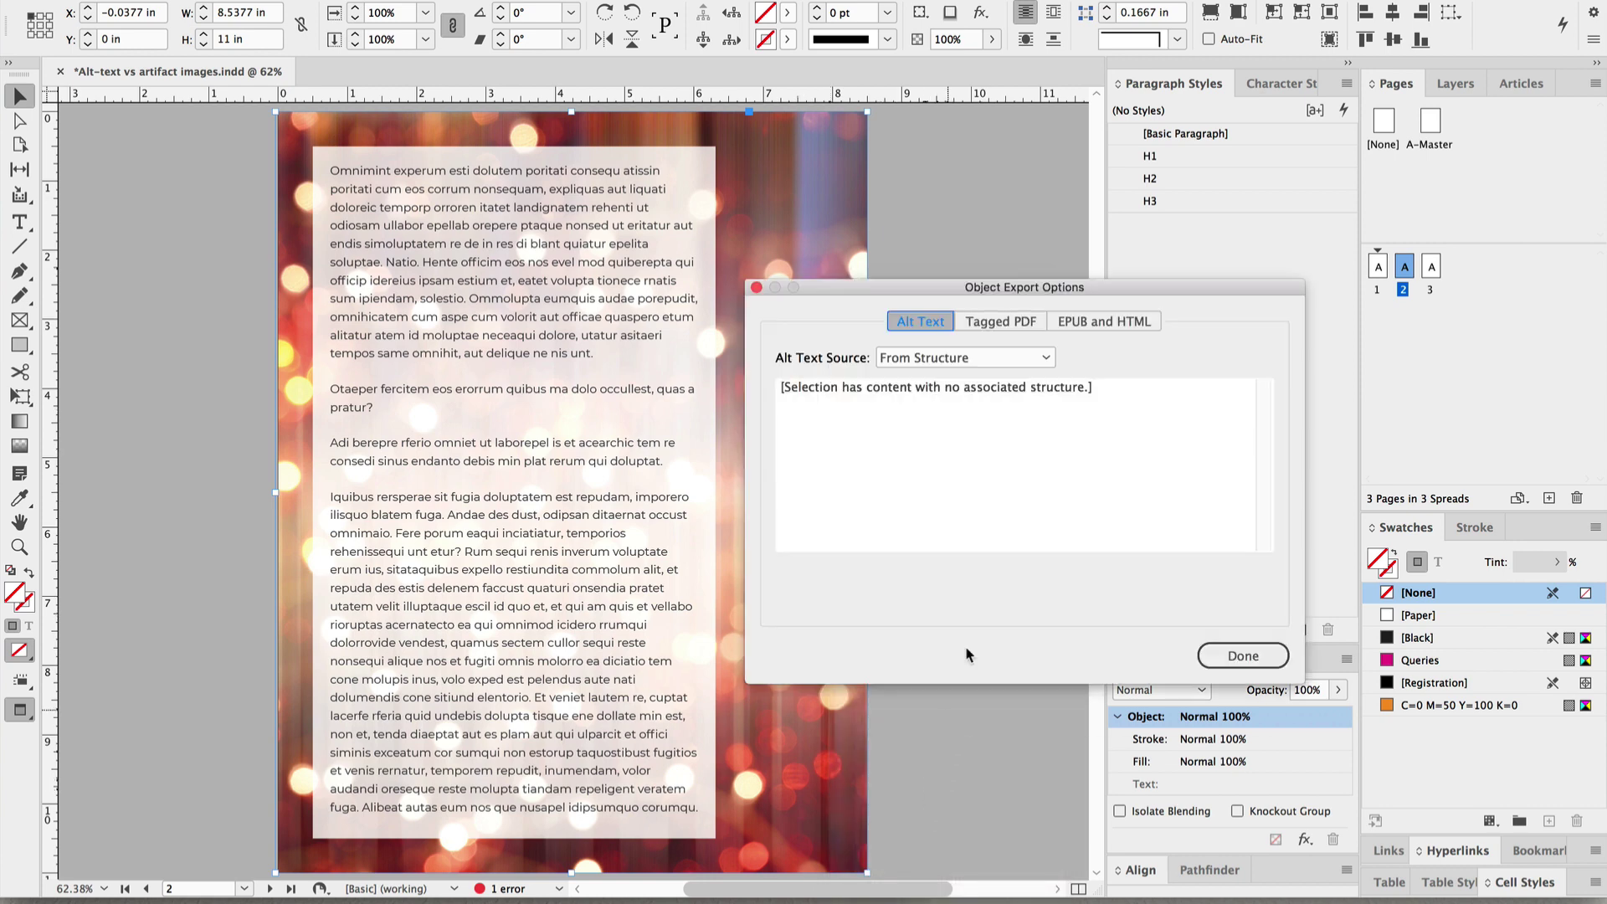
pyautogui.click(1010, 318)
pyautogui.click(1009, 358)
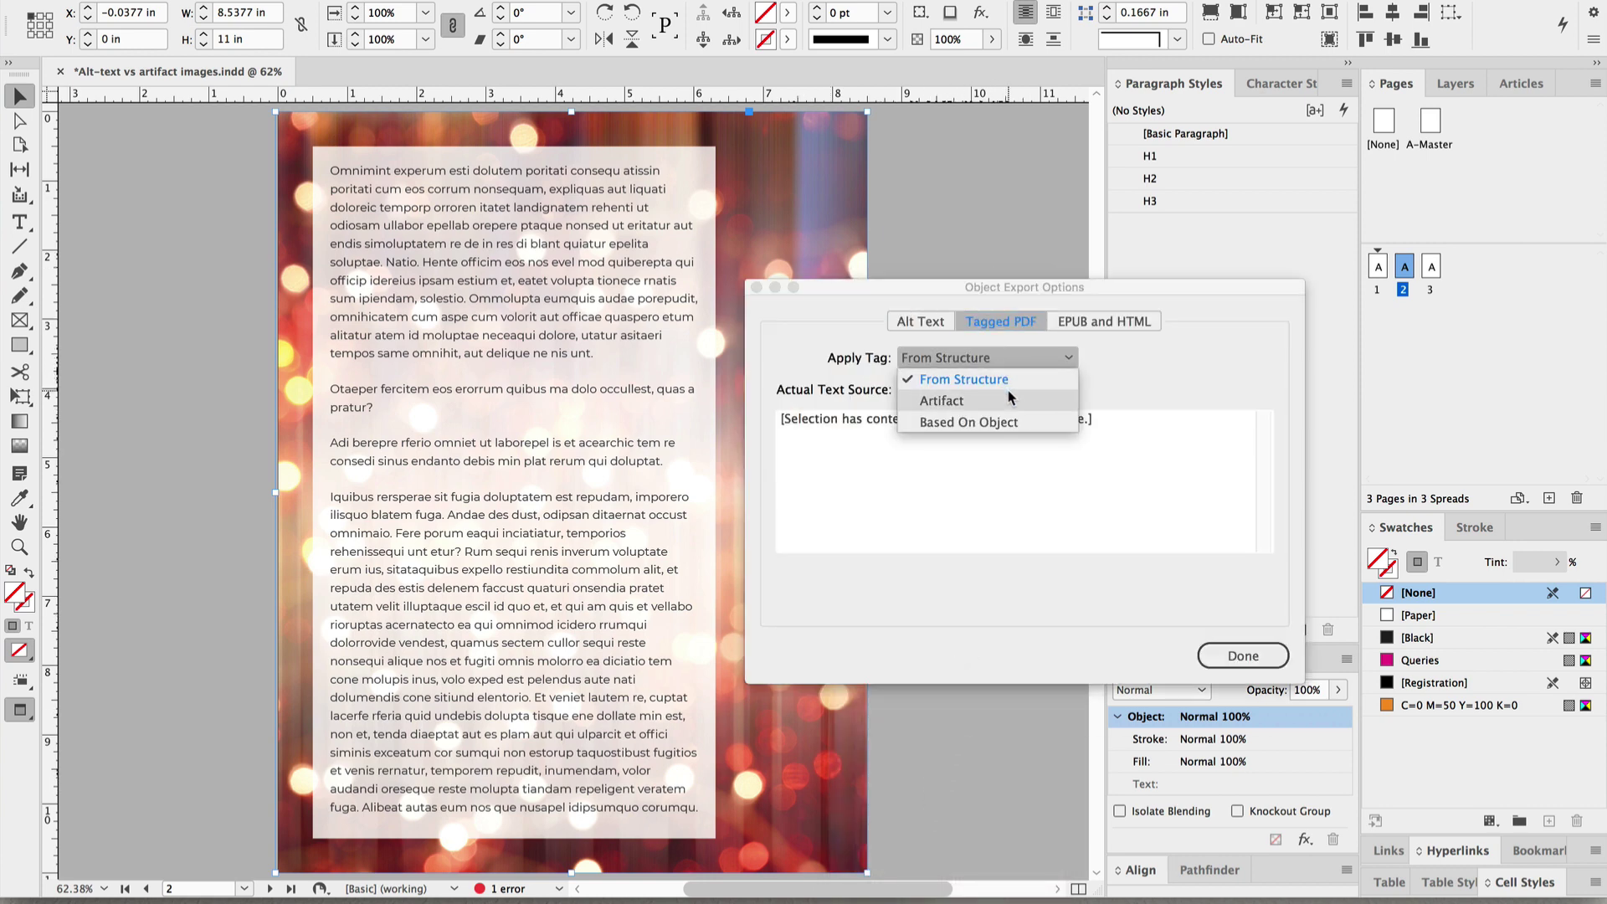
pyautogui.click(1012, 398)
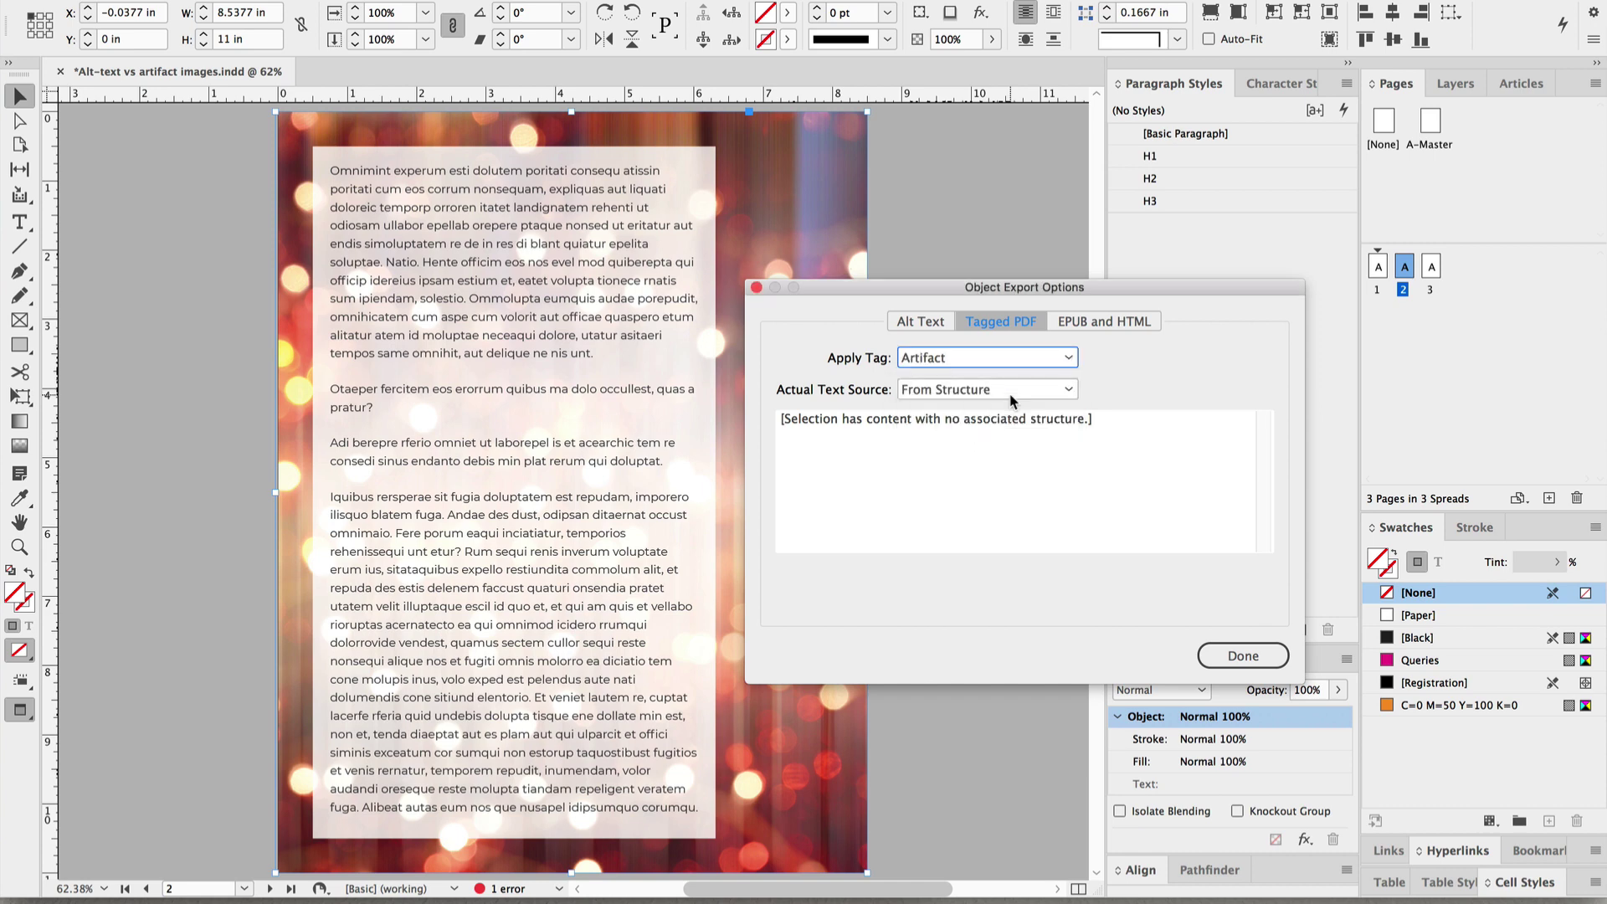
pyautogui.click(1237, 657)
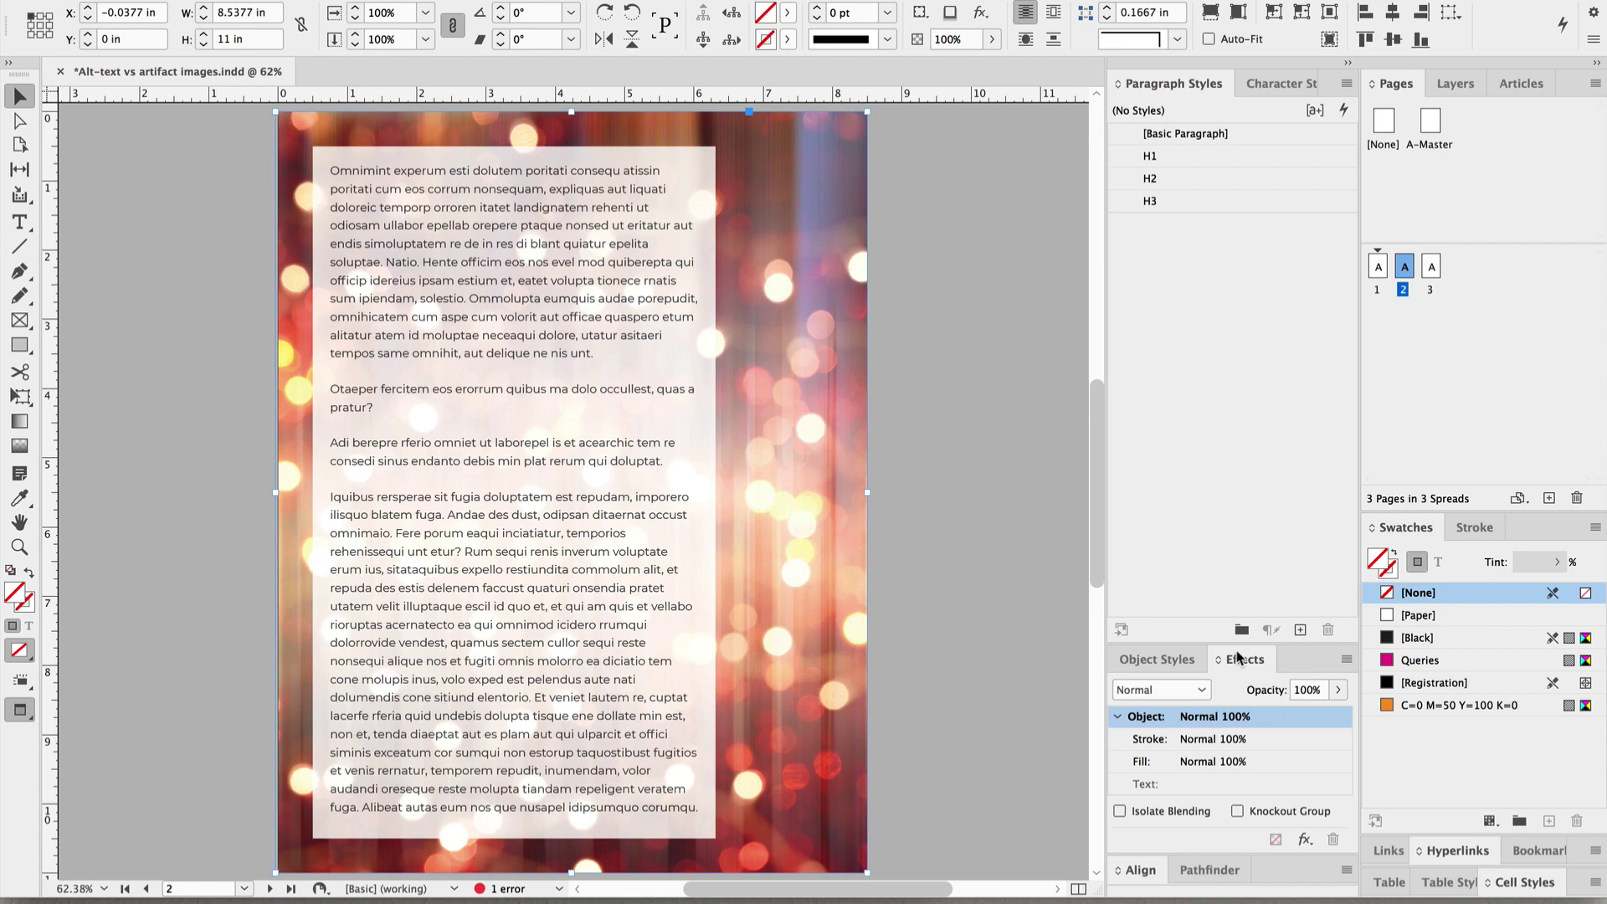
# On page 3, set the Movies heading icon's Tagged PDF Apply Tag to Artifact
pyautogui.hotkey('shift', 'pagedown')
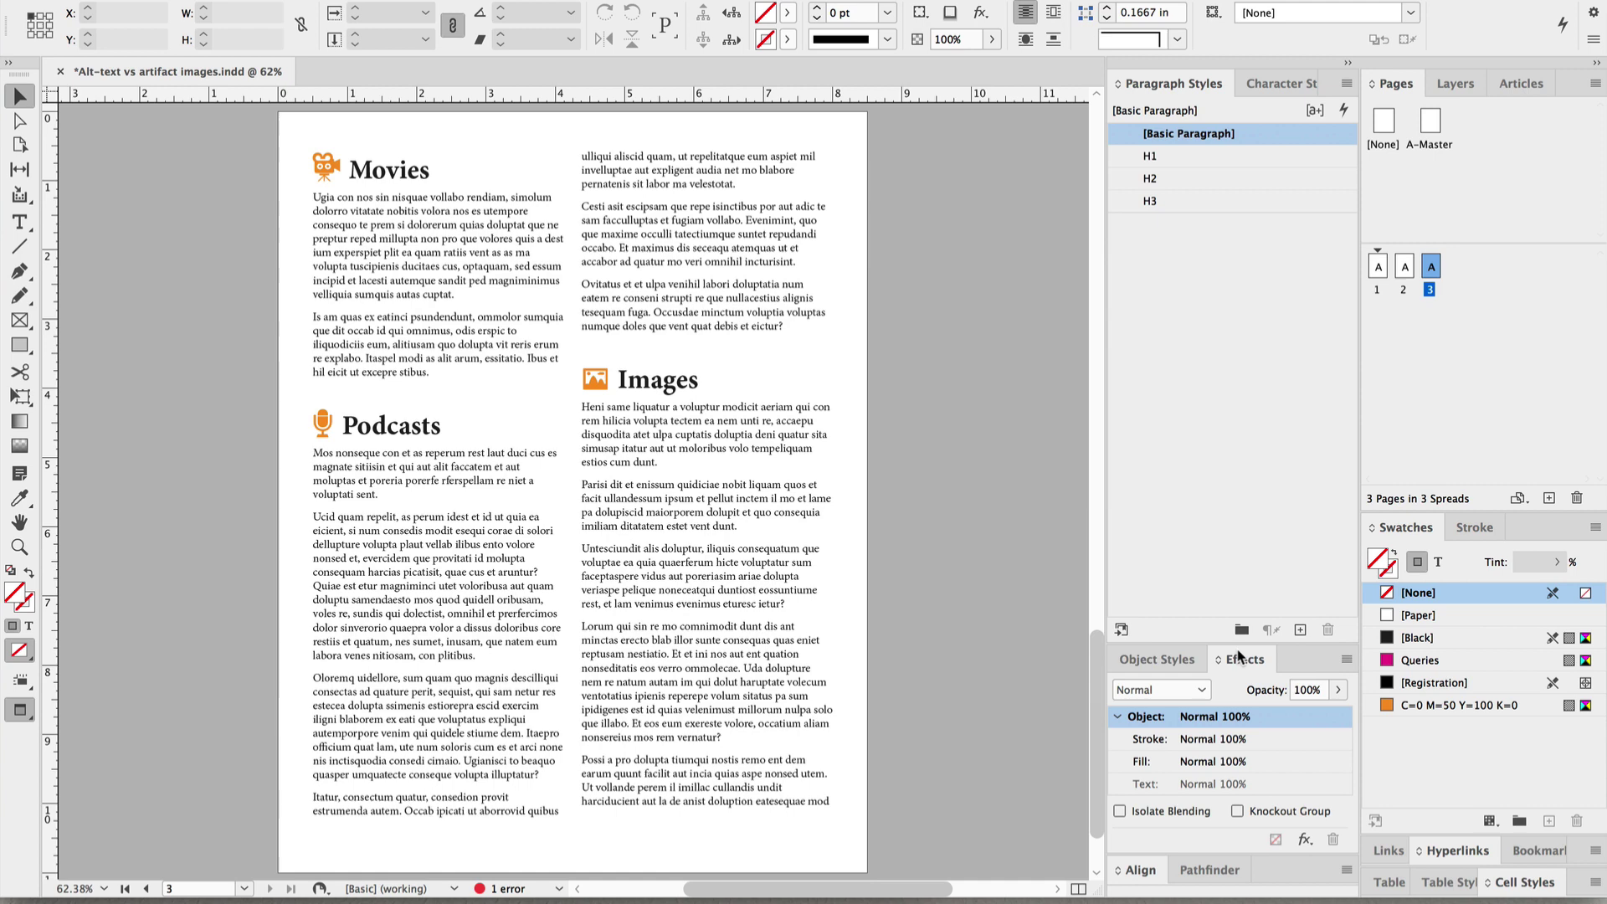
pyautogui.click(325, 166)
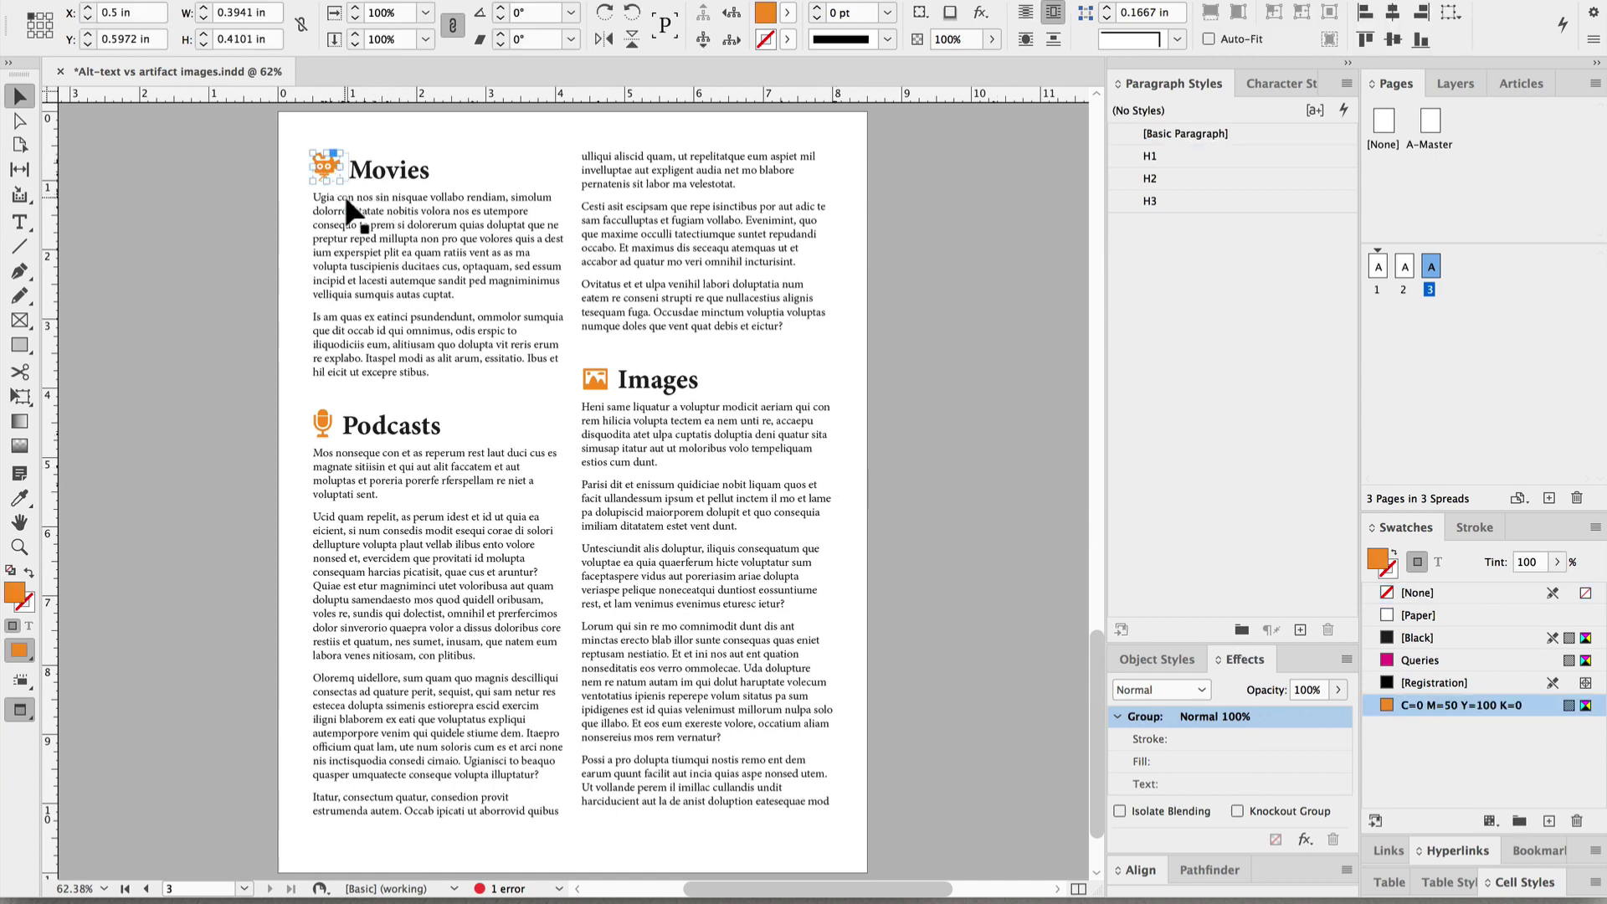
pyautogui.rightClick(327, 170)
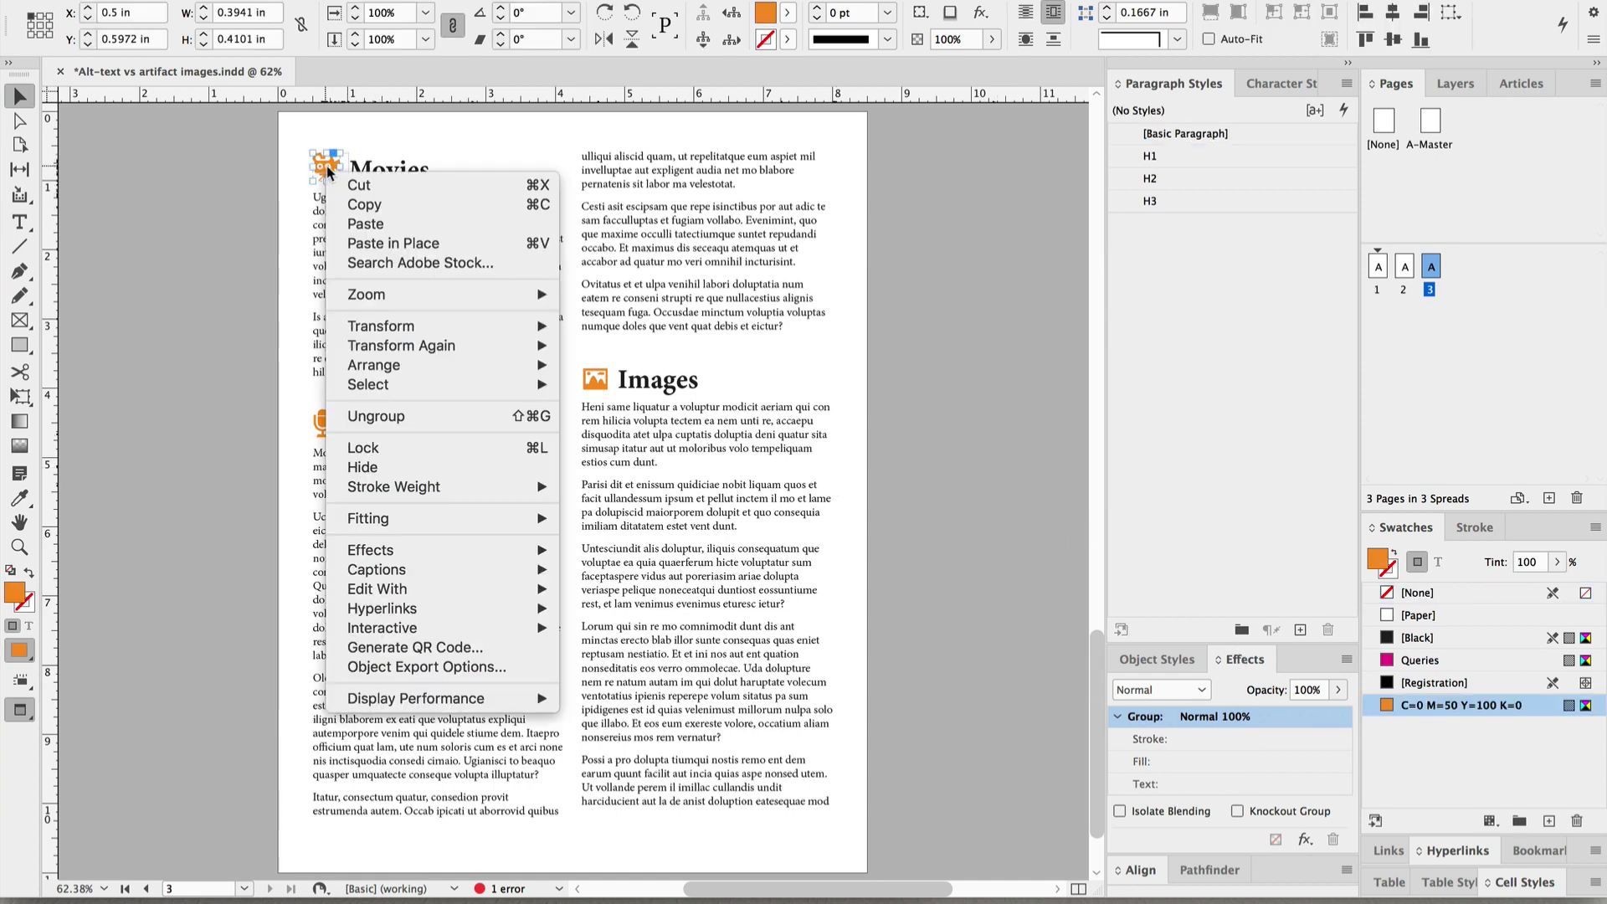
pyautogui.click(503, 667)
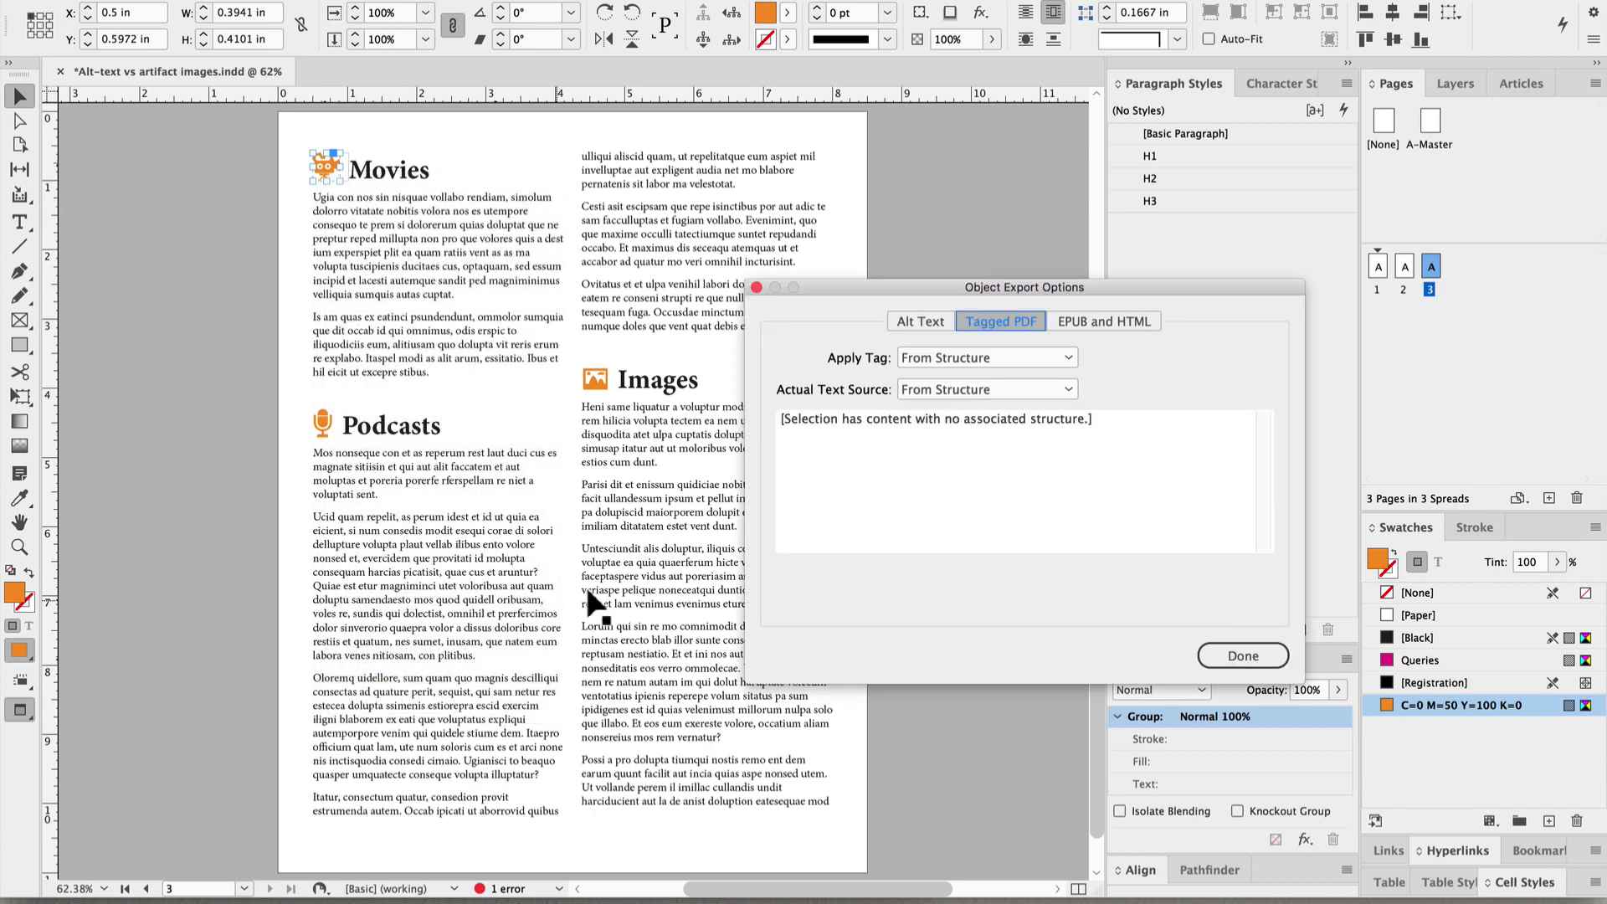
pyautogui.click(971, 358)
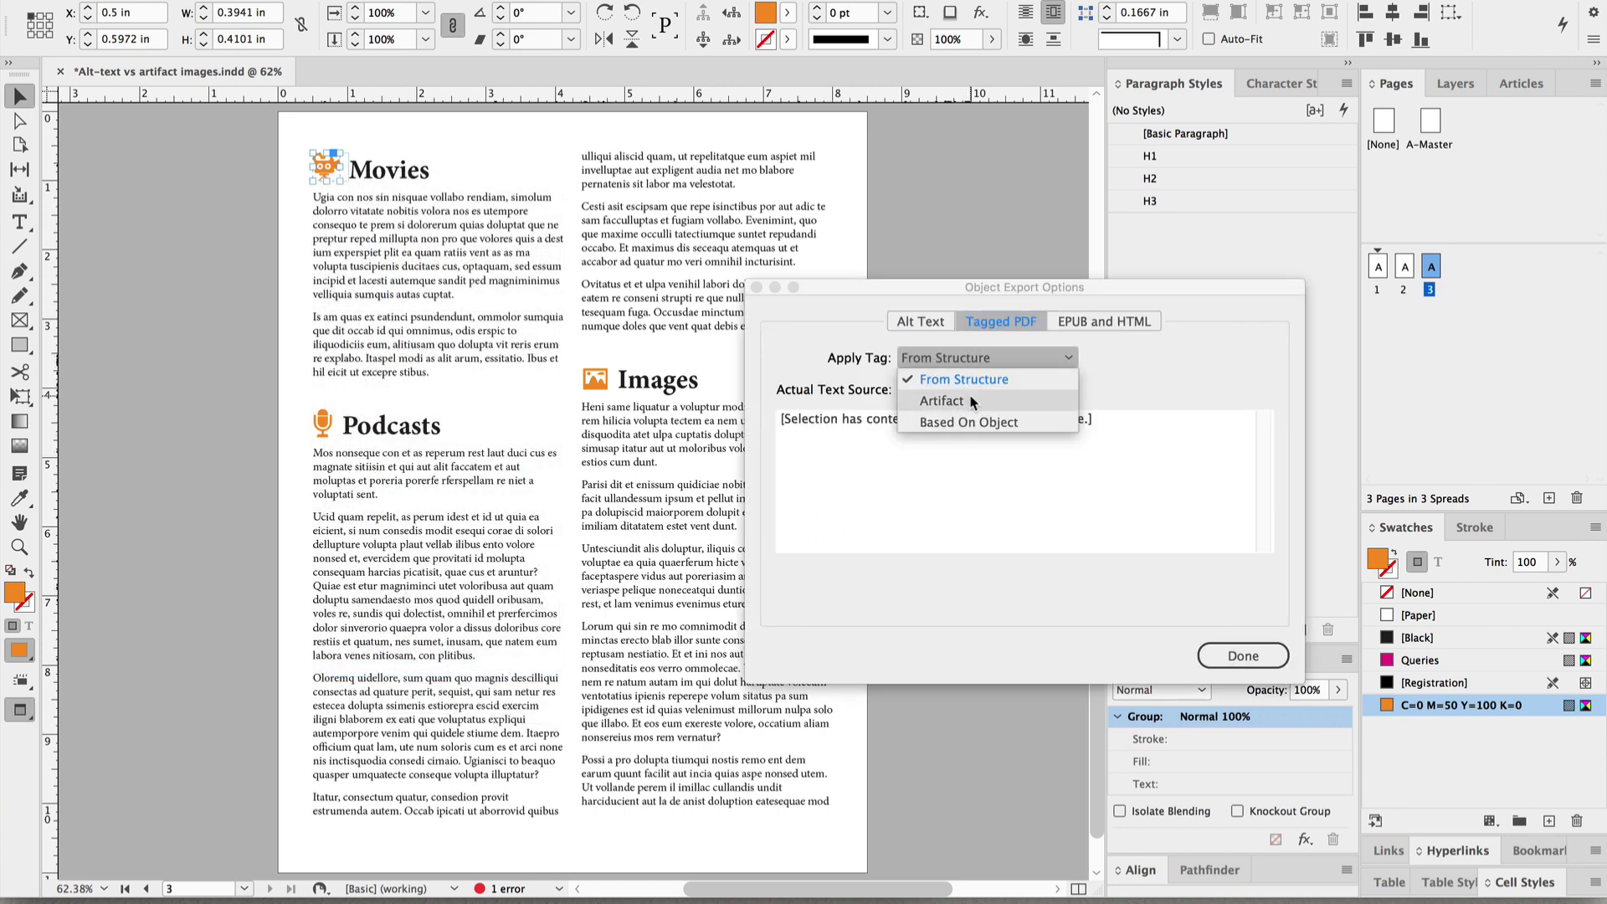
pyautogui.click(972, 401)
pyautogui.click(1205, 655)
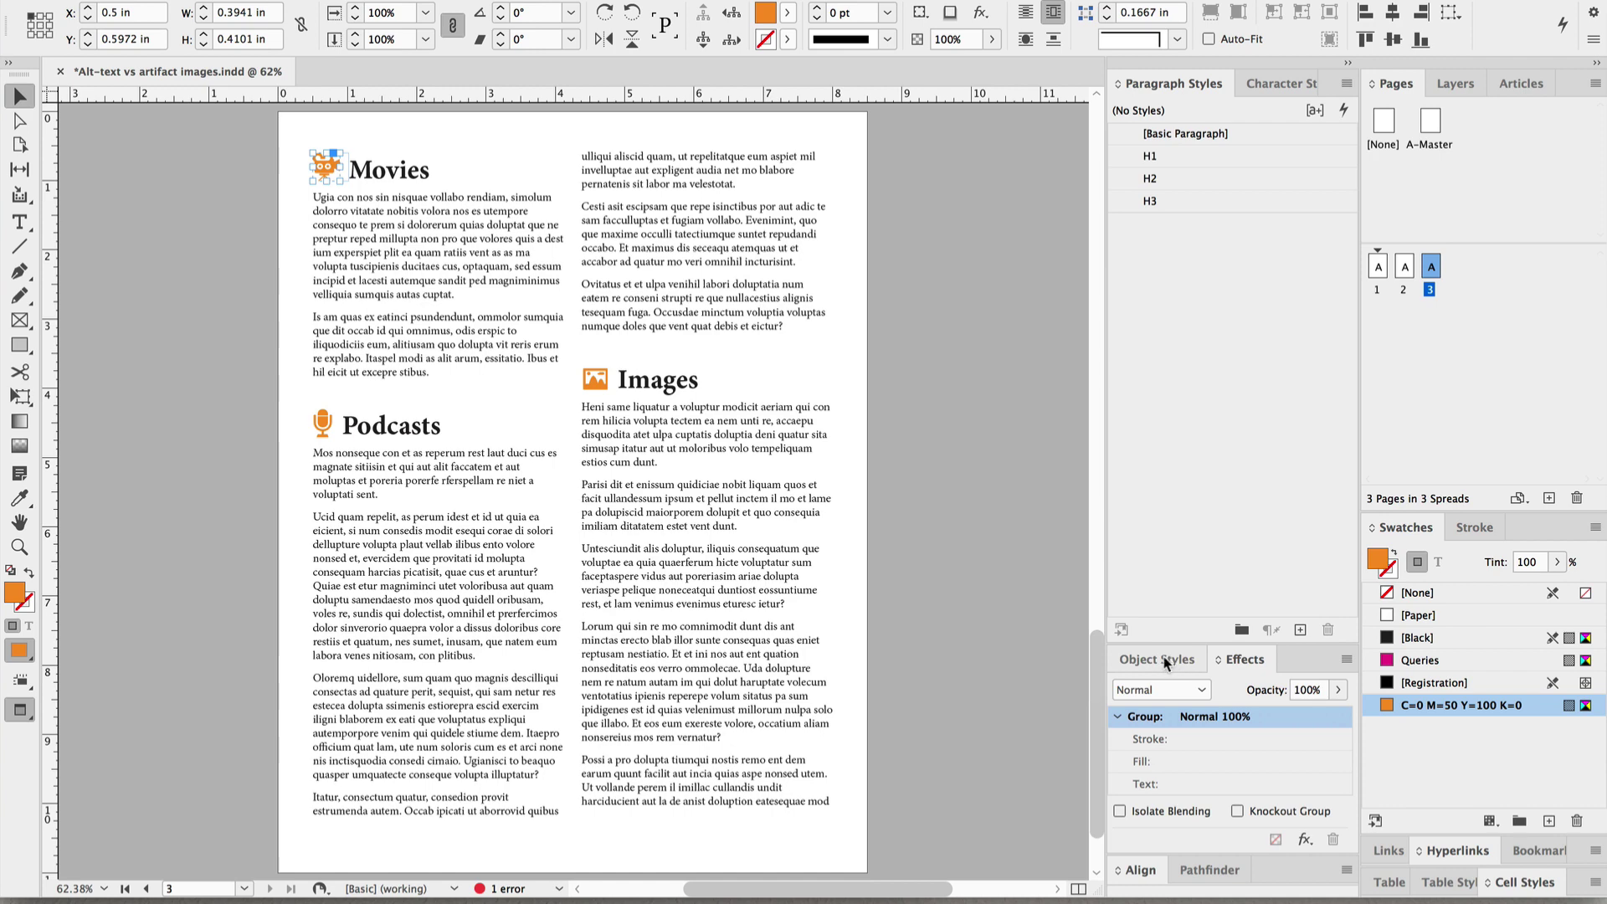
# Start a new object style named 'artifact' that ignores fill, stroke, corners, size/position and text frame options
pyautogui.click(1165, 661)
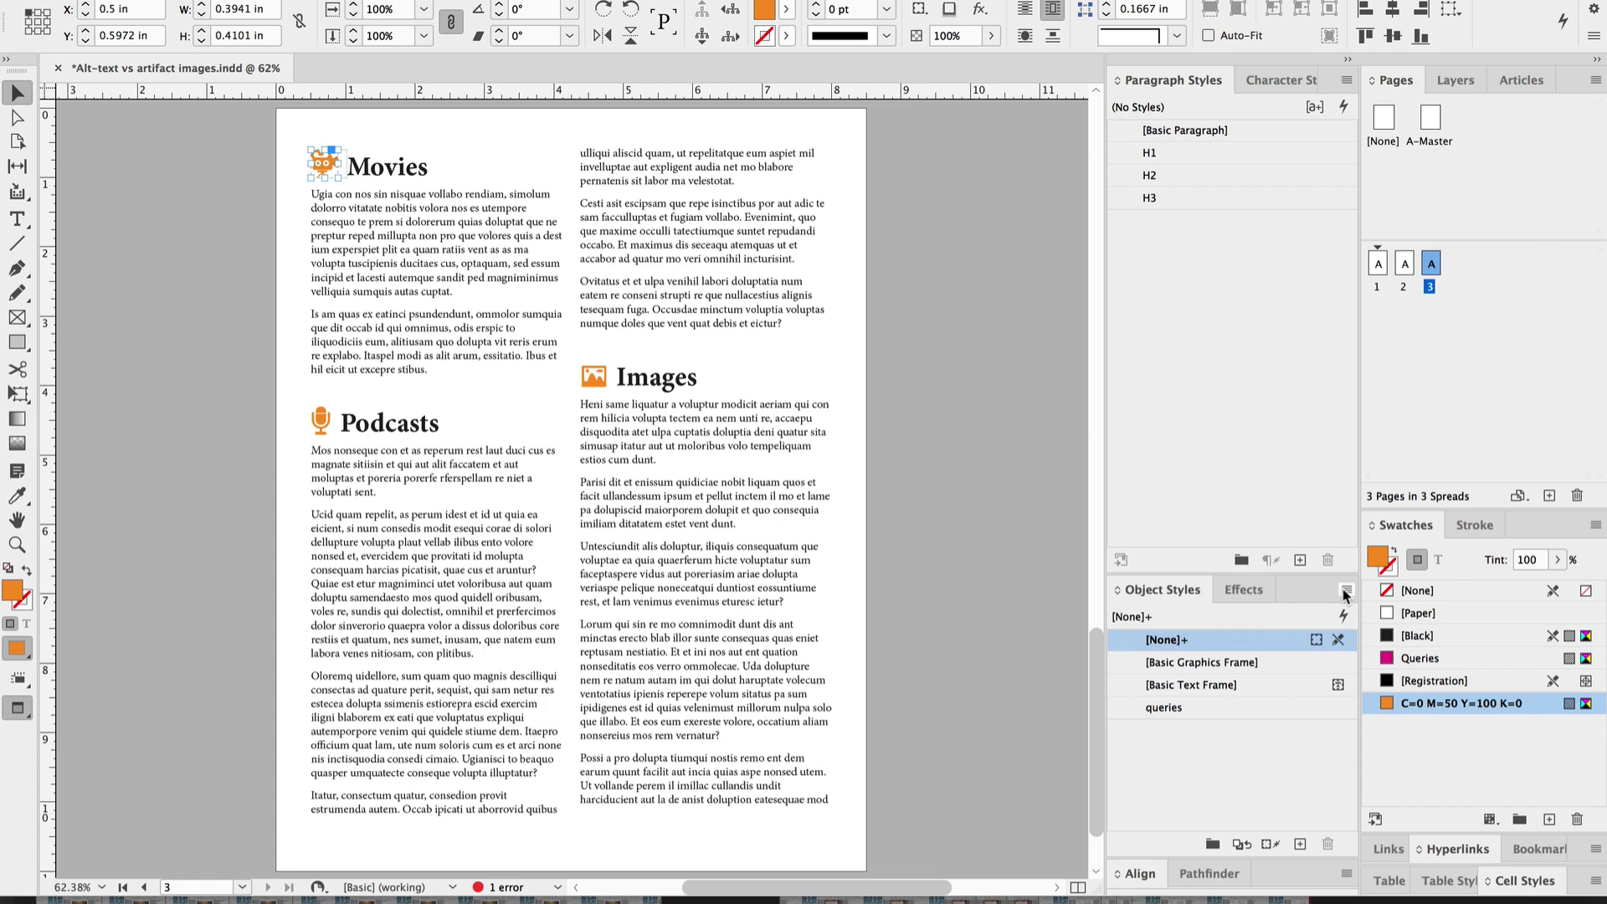
pyautogui.click(1346, 590)
pyautogui.click(1387, 530)
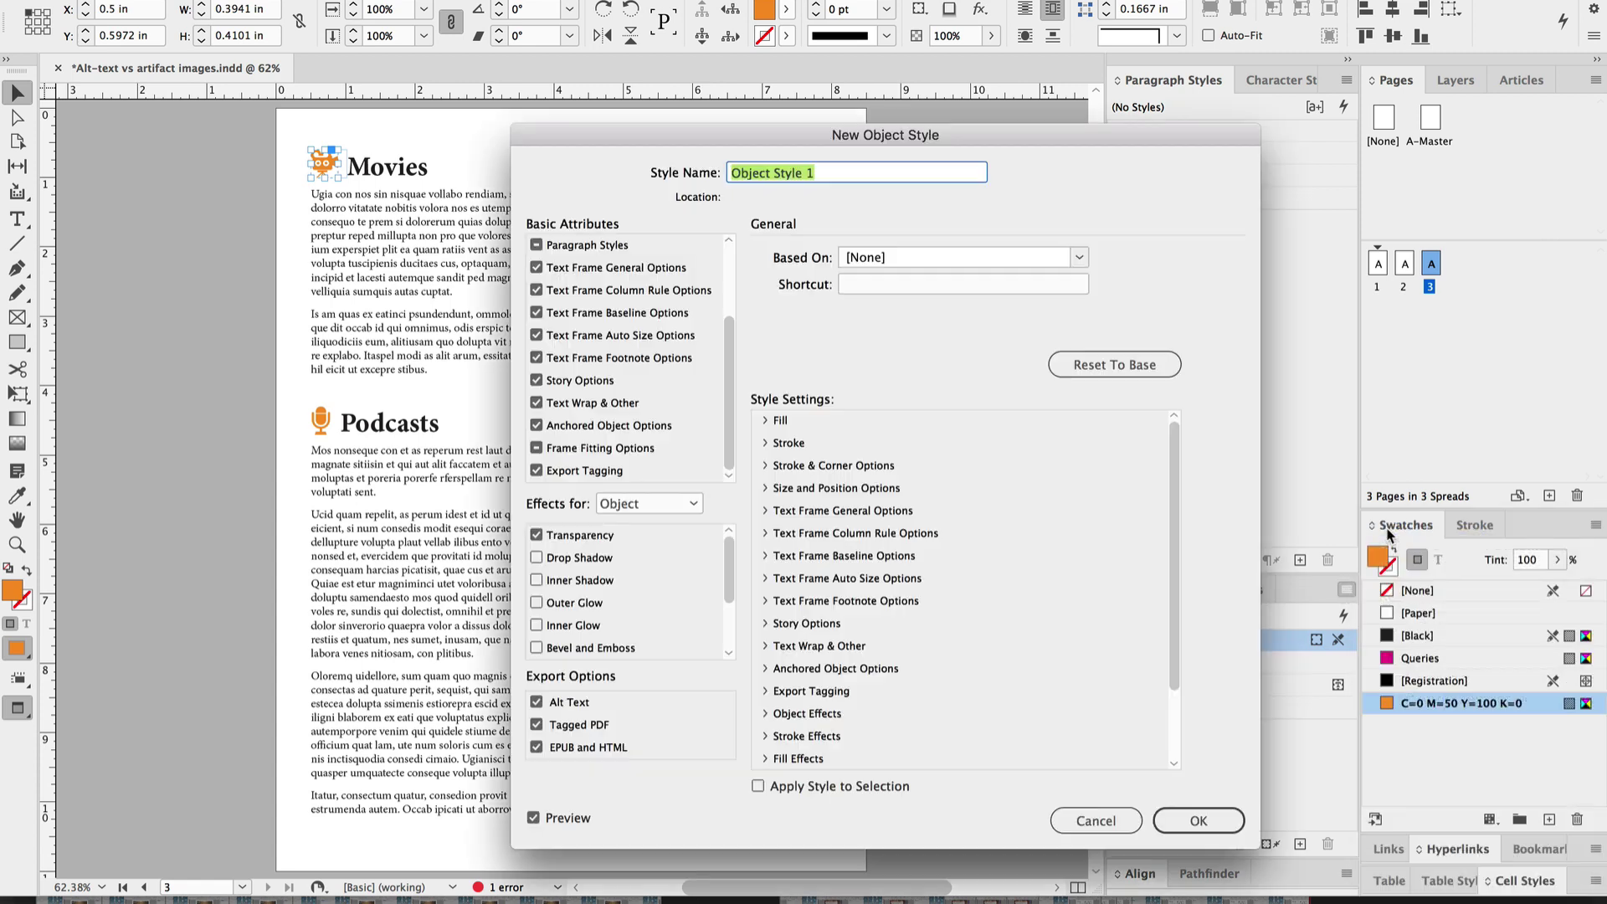
pyautogui.write('artifact')
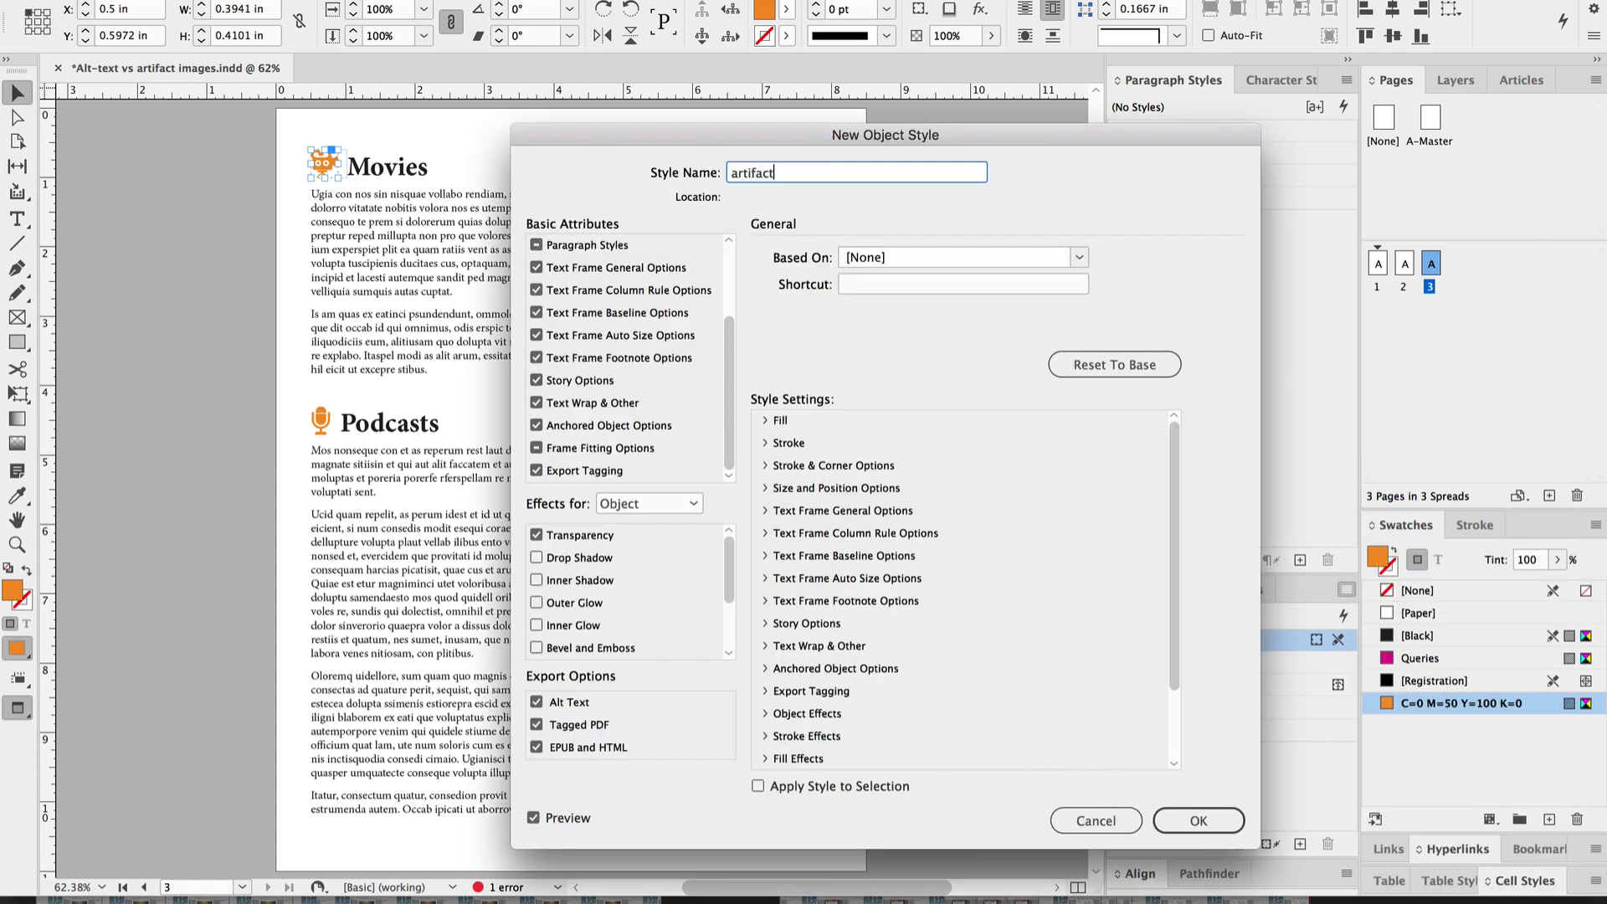
pyautogui.scroll(3, 620, 360)
pyautogui.click(535, 270)
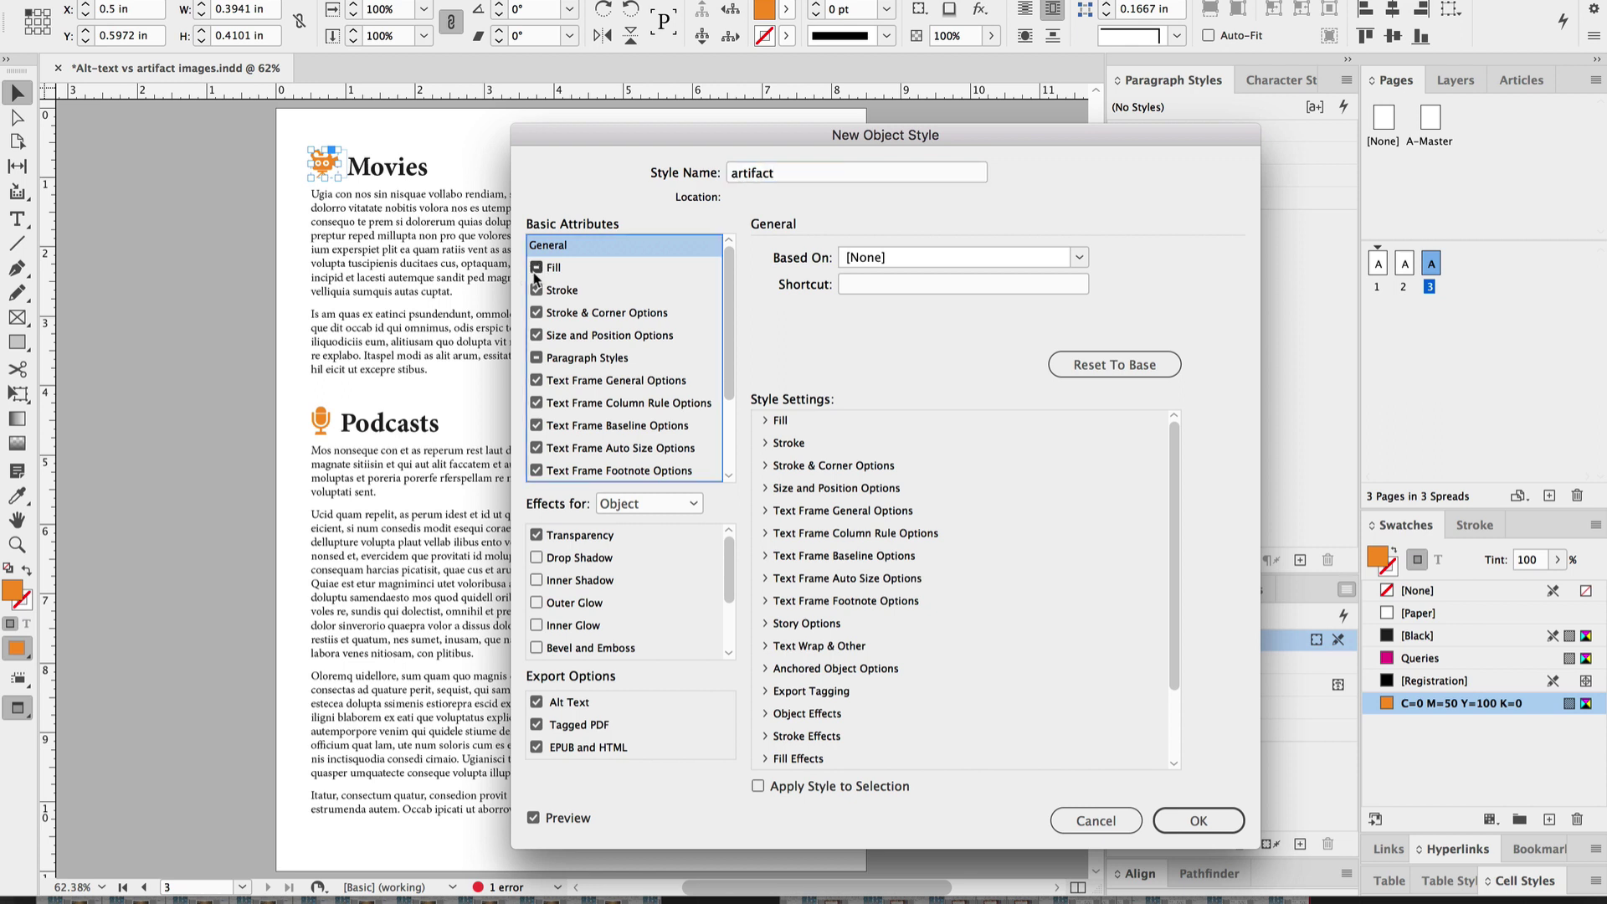
pyautogui.click(535, 290)
pyautogui.click(536, 312)
pyautogui.click(536, 335)
pyautogui.click(536, 380)
pyautogui.click(536, 403)
pyautogui.click(535, 426)
pyautogui.click(535, 448)
pyautogui.click(535, 471)
# Also ignore story, text wrap, anchored object, effects, alt text and EPUB settings, tag as Artifact, and save
pyautogui.scroll(-1, 570, 448)
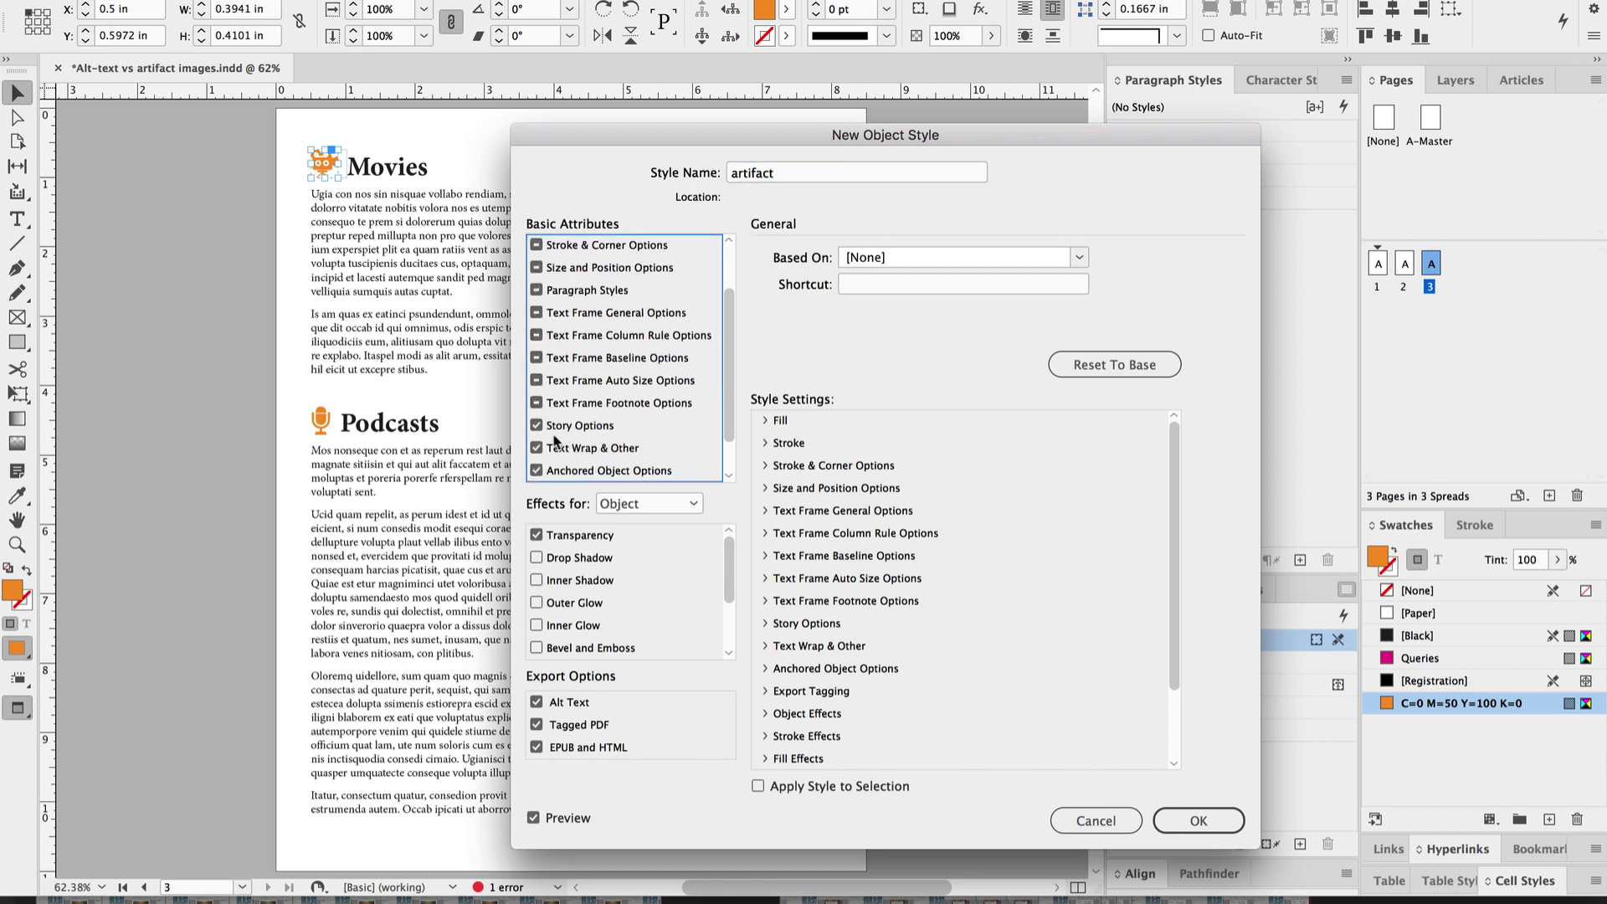
pyautogui.click(536, 425)
pyautogui.click(536, 448)
pyautogui.click(536, 471)
pyautogui.scroll(-1, 540, 470)
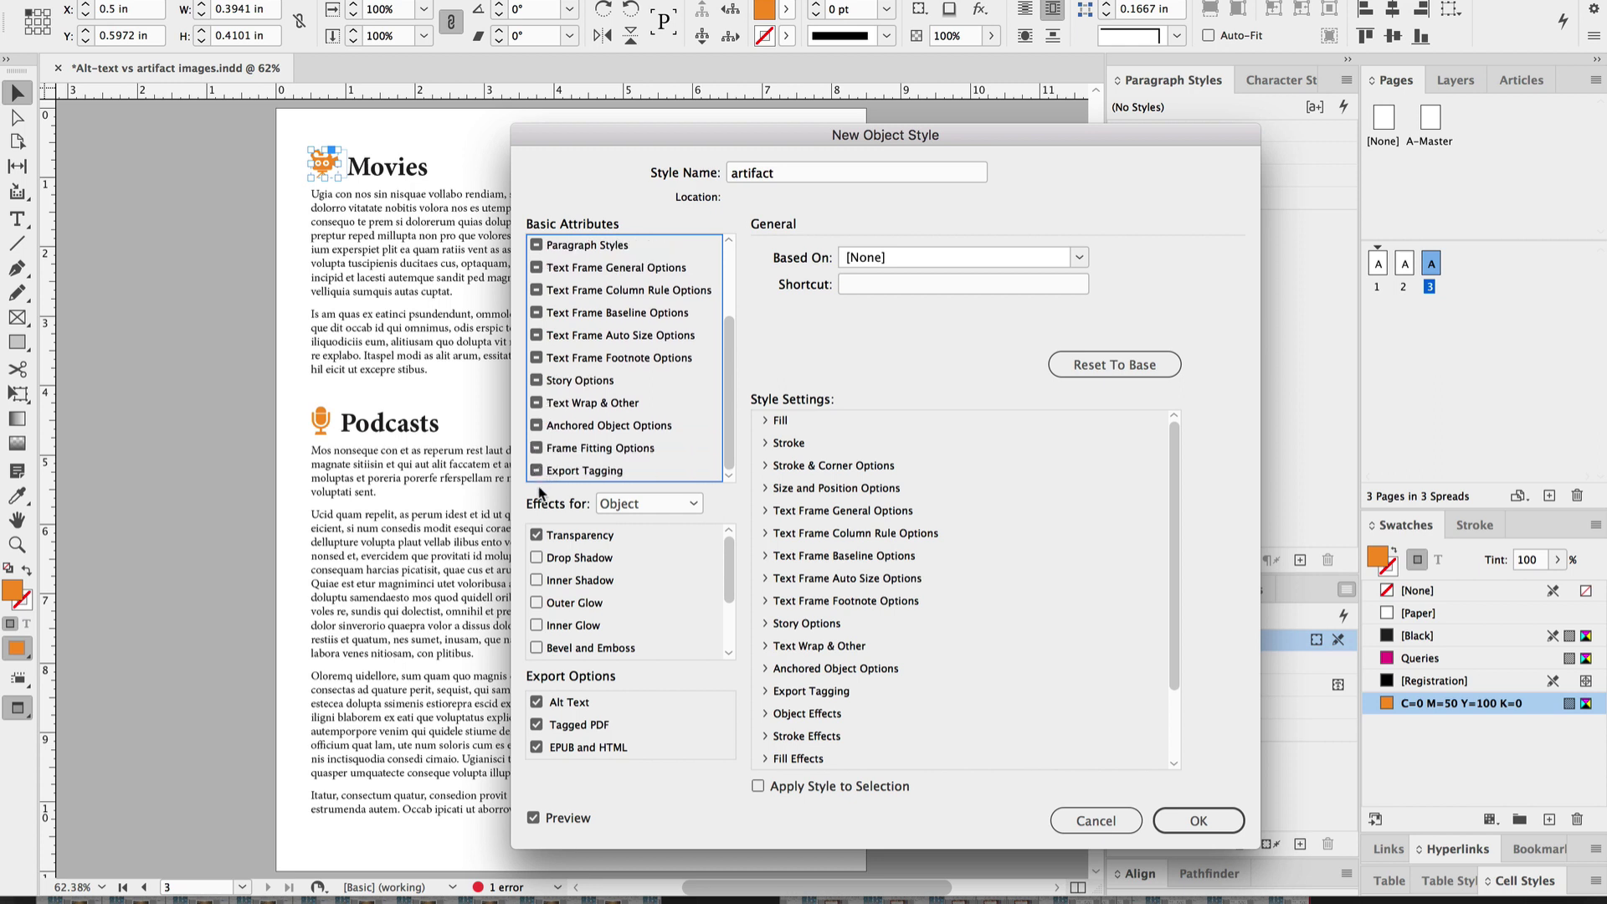
pyautogui.click(537, 535)
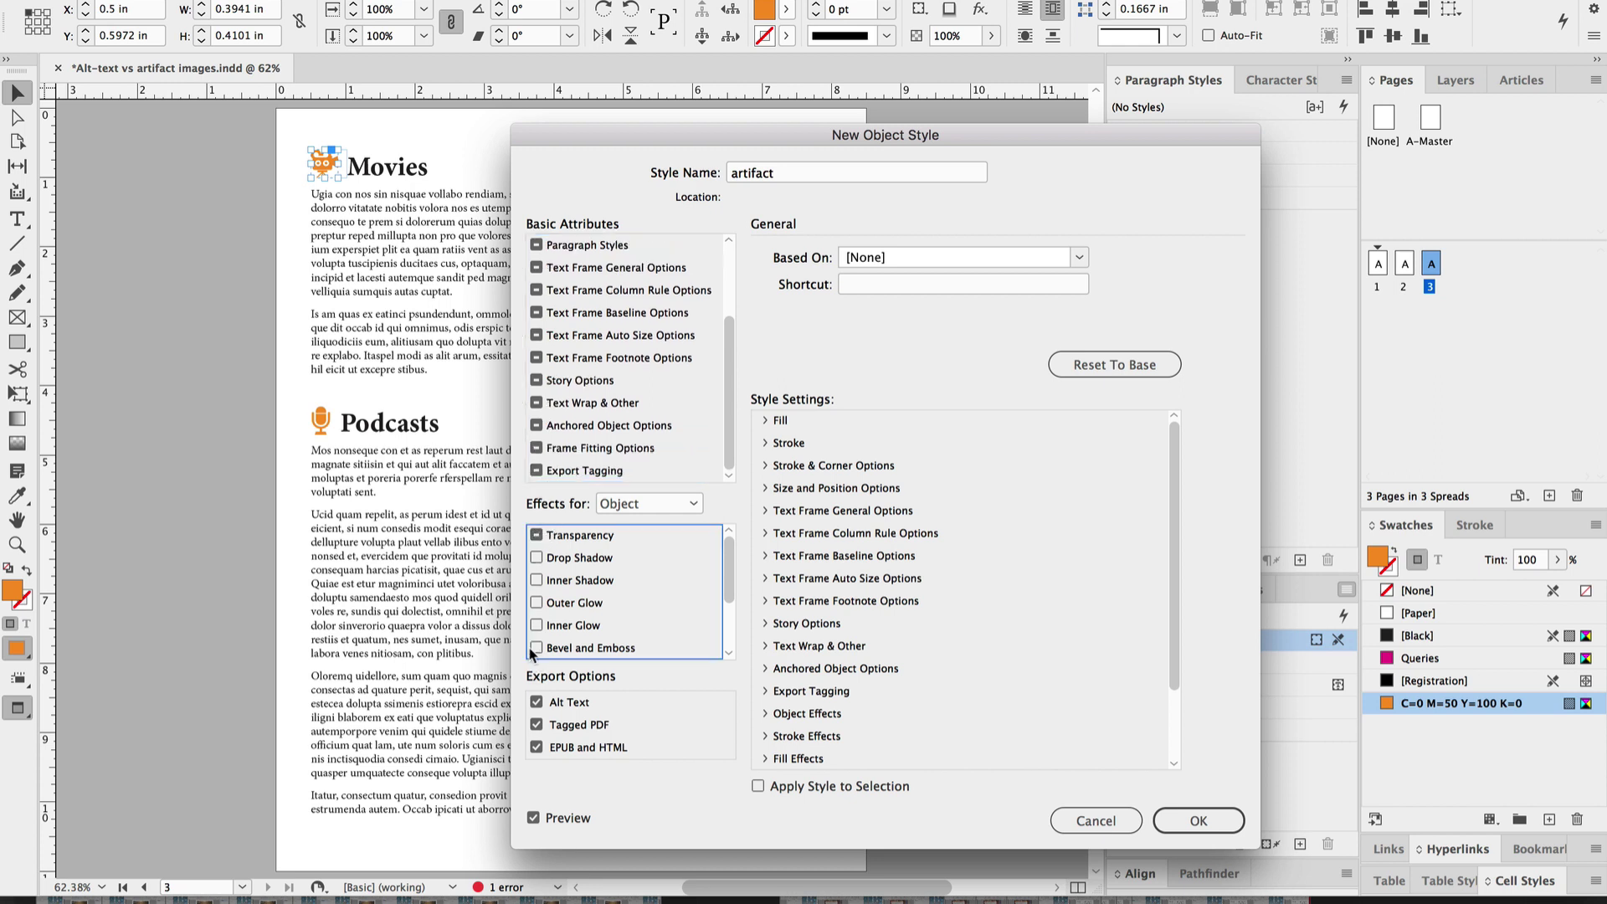
pyautogui.click(536, 702)
pyautogui.click(536, 747)
pyautogui.click(577, 725)
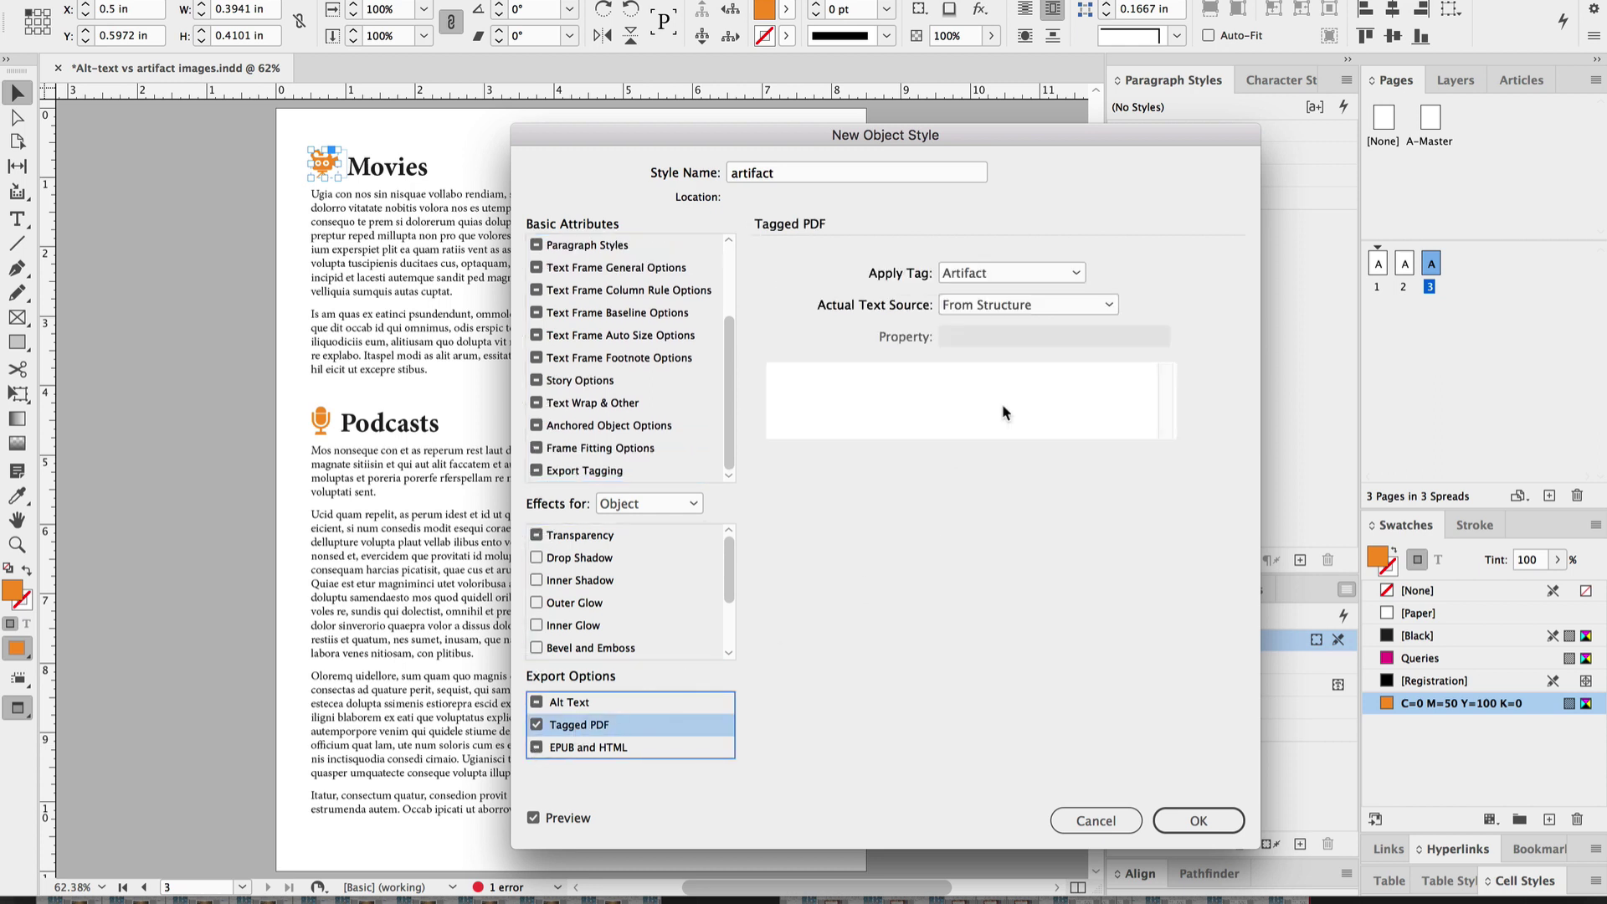
pyautogui.click(1010, 280)
pyautogui.click(1013, 281)
pyautogui.click(1198, 821)
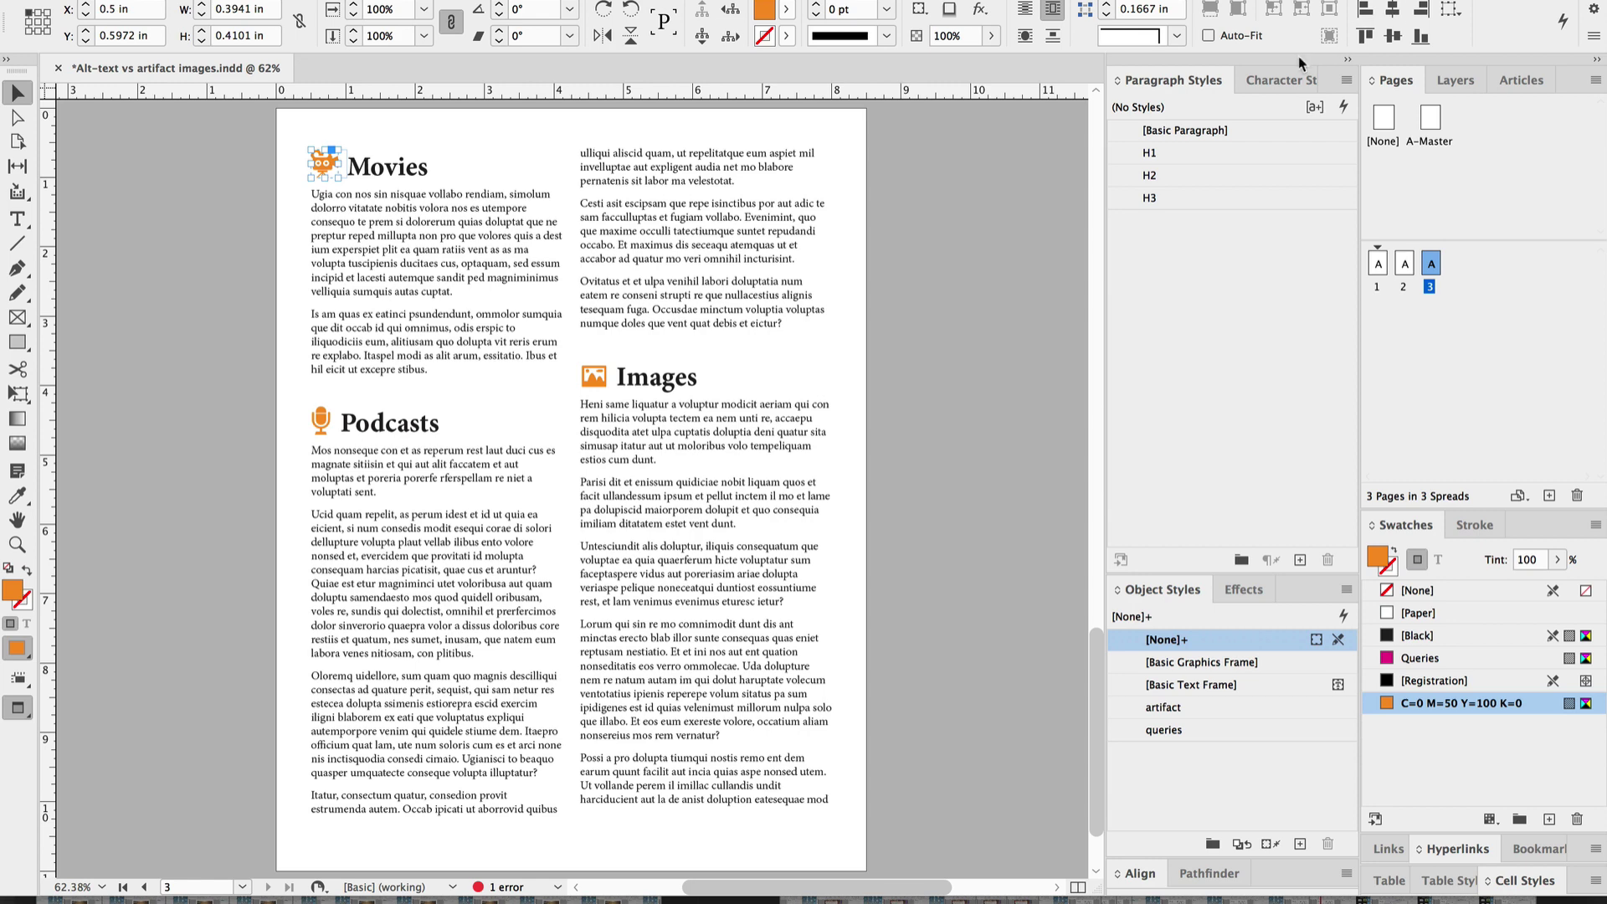
# Apply the artifact object style to the Movies, Images and Podcasts icons
pyautogui.click(1231, 709)
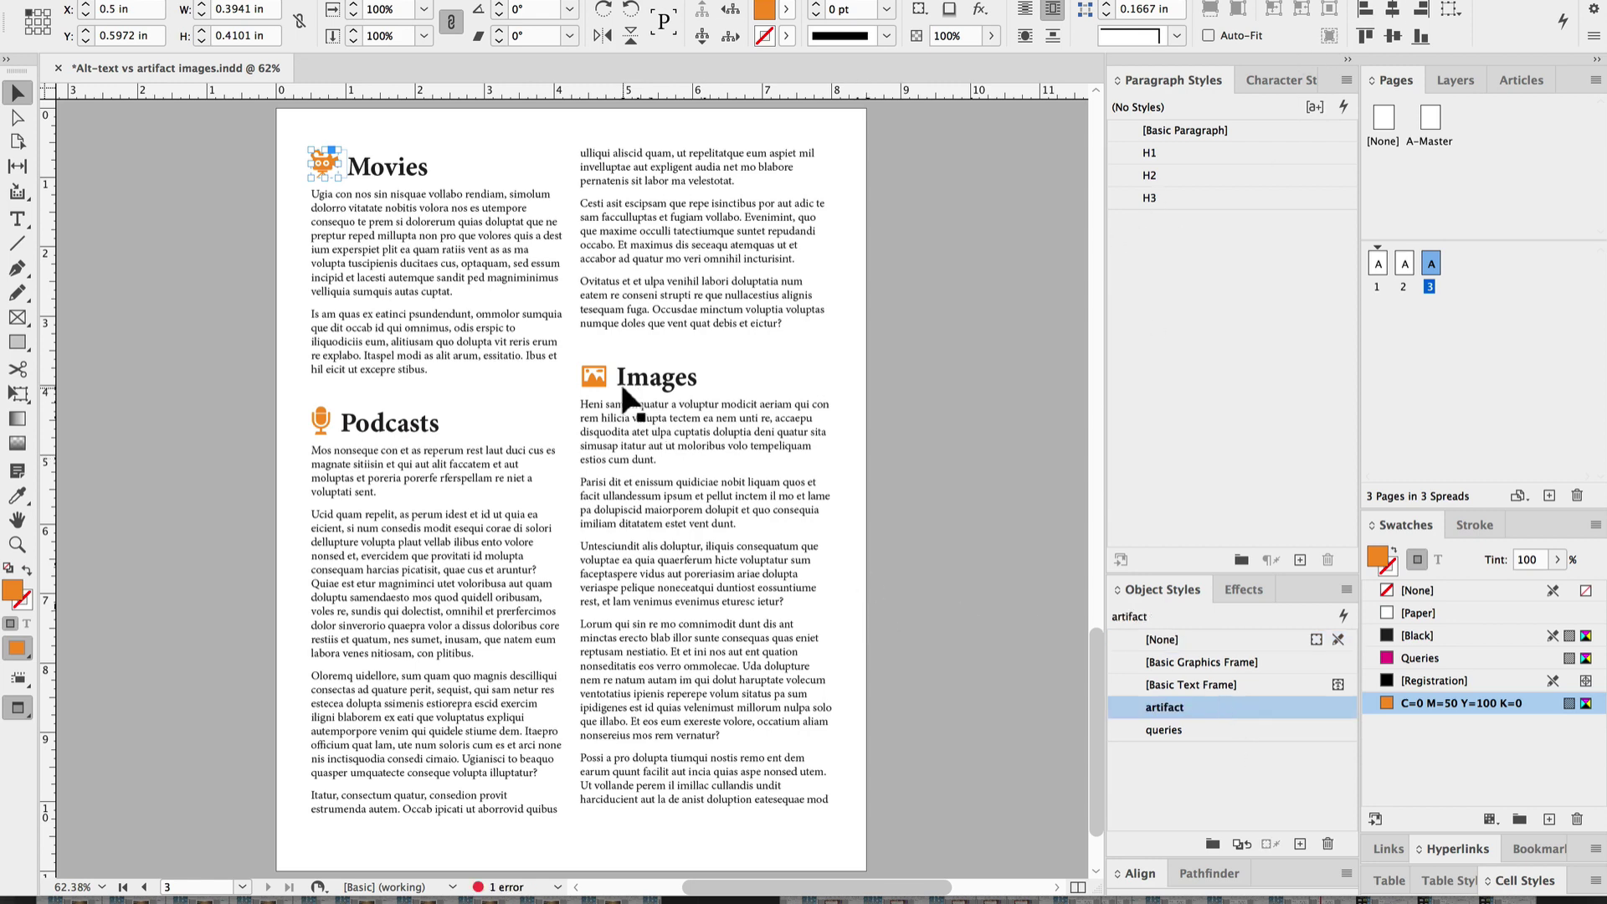
pyautogui.click(599, 378)
pyautogui.click(1130, 706)
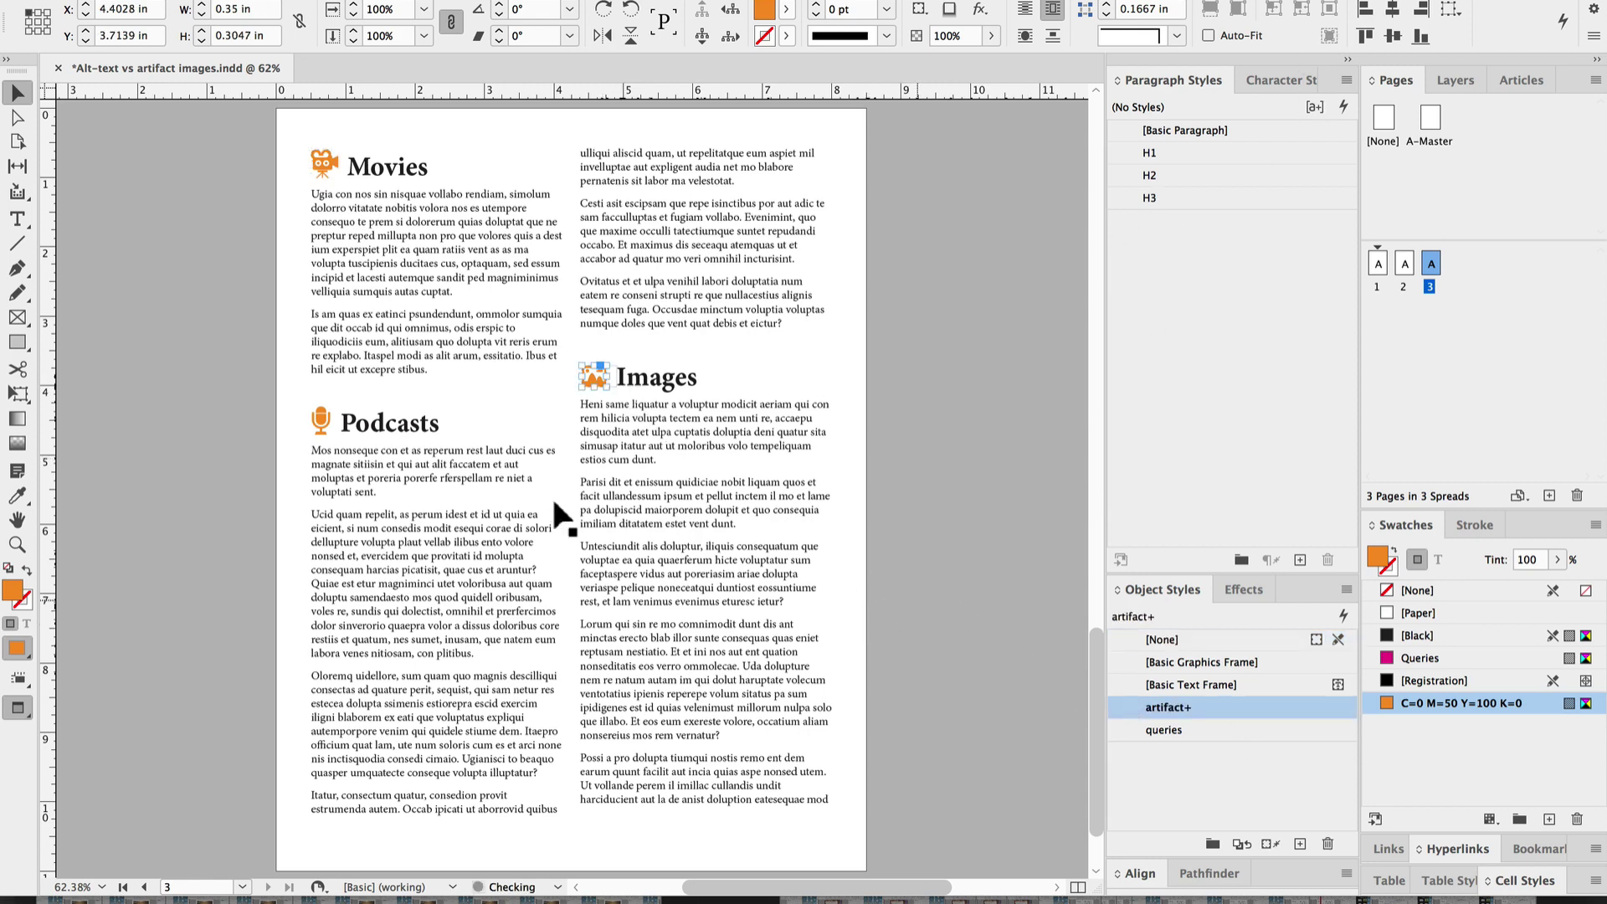
pyautogui.click(339, 421)
pyautogui.click(1145, 709)
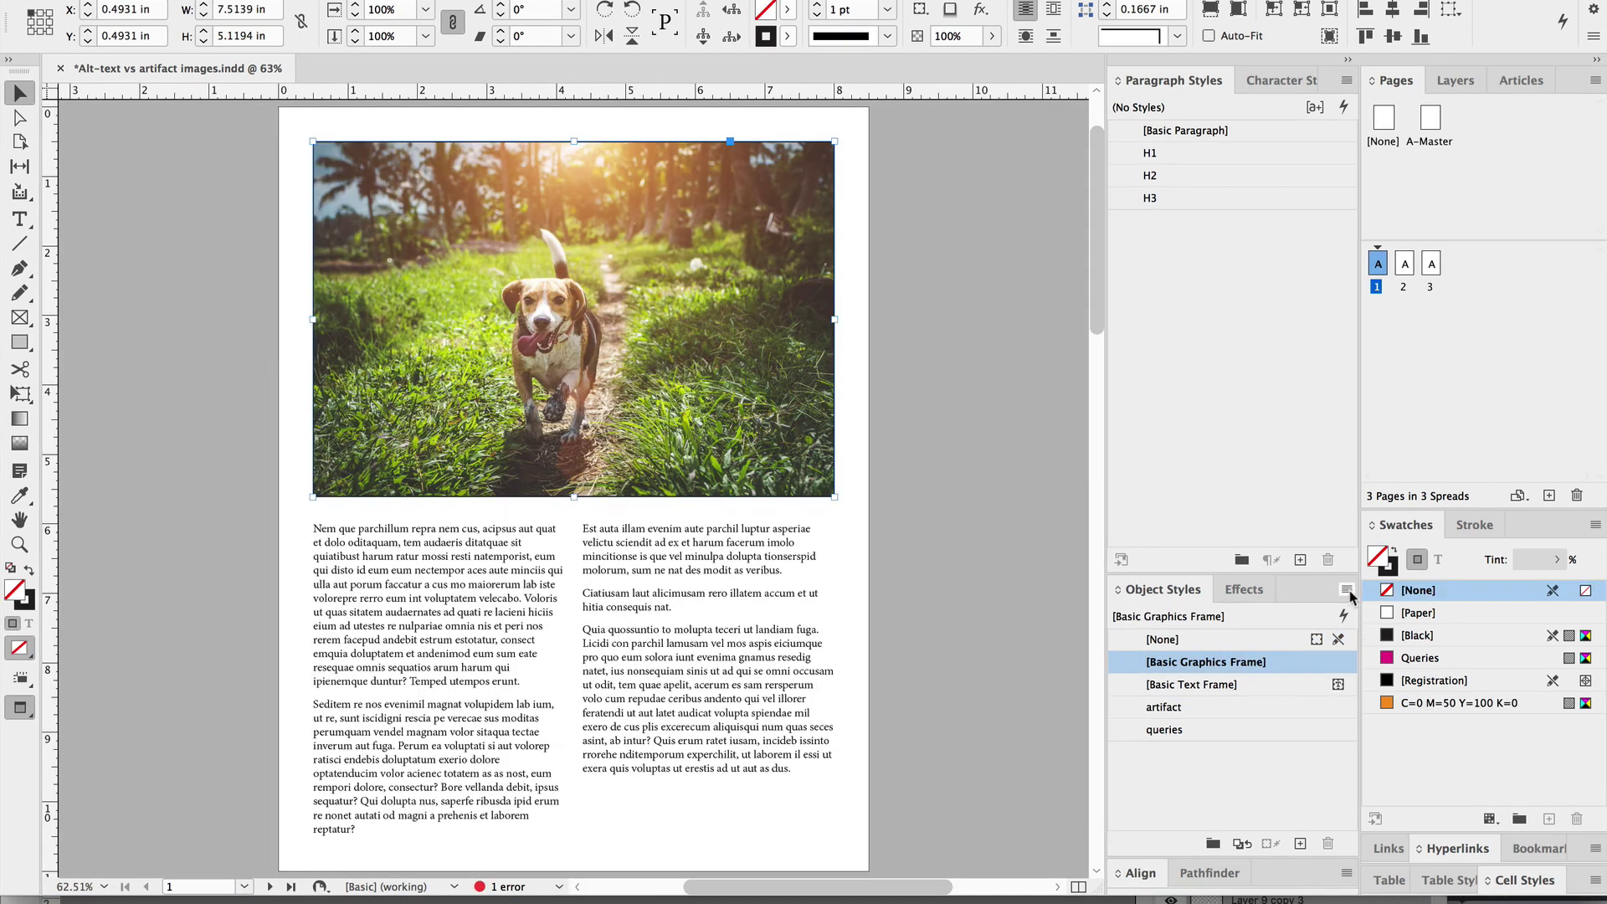
# Start a new object style named 'Photos' with a 2 pt frame stroke
pyautogui.click(1346, 589)
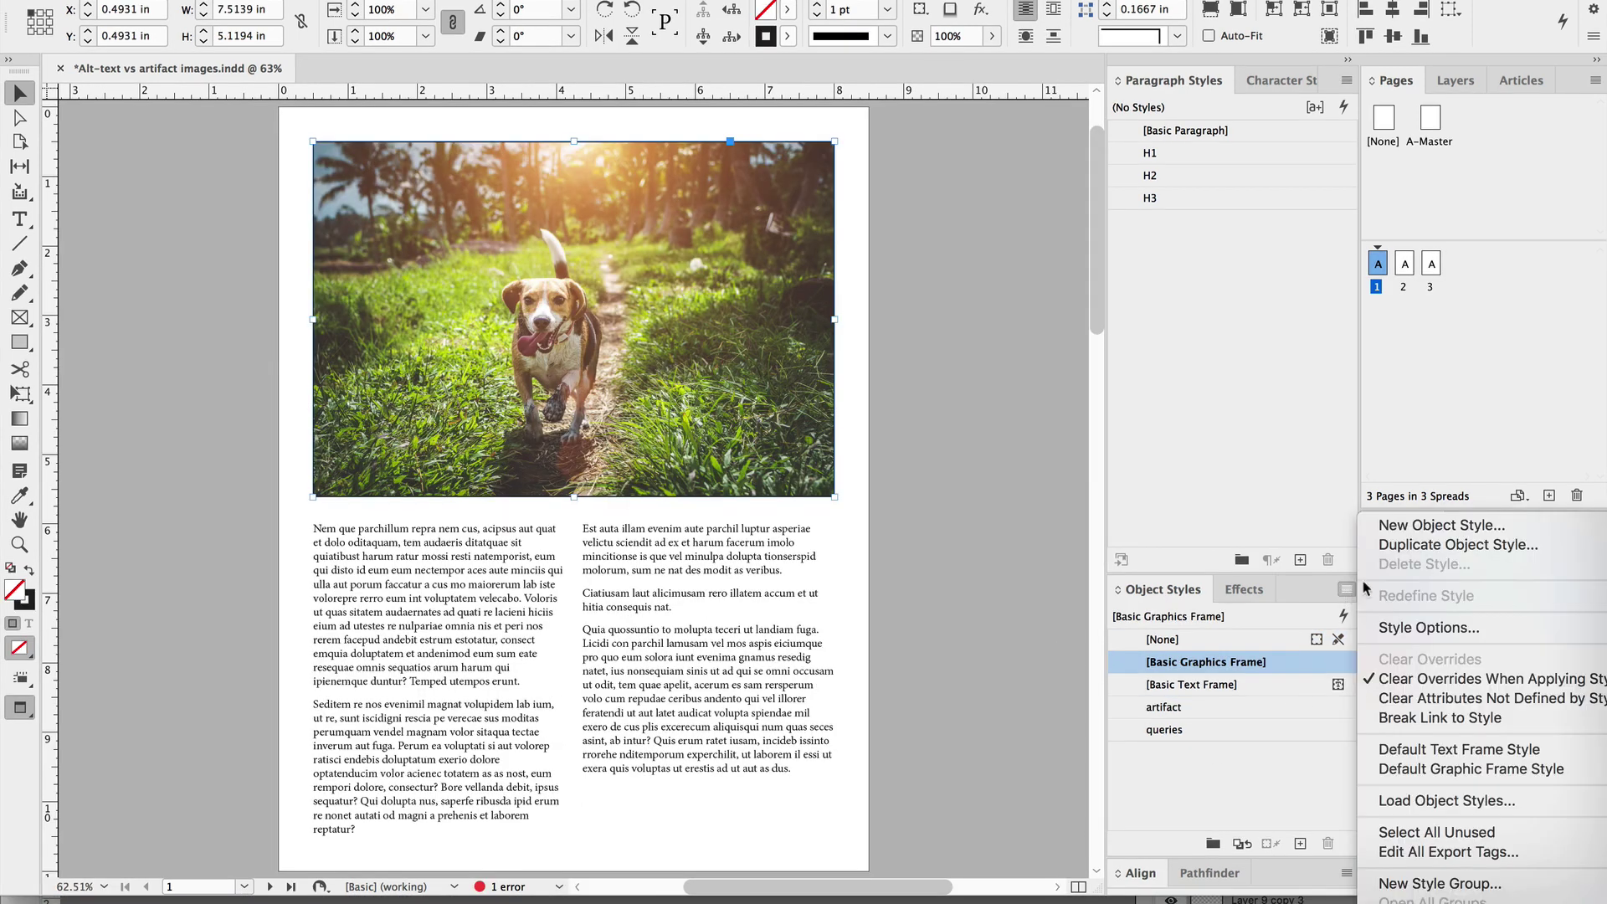
pyautogui.click(1400, 528)
pyautogui.write('Photos')
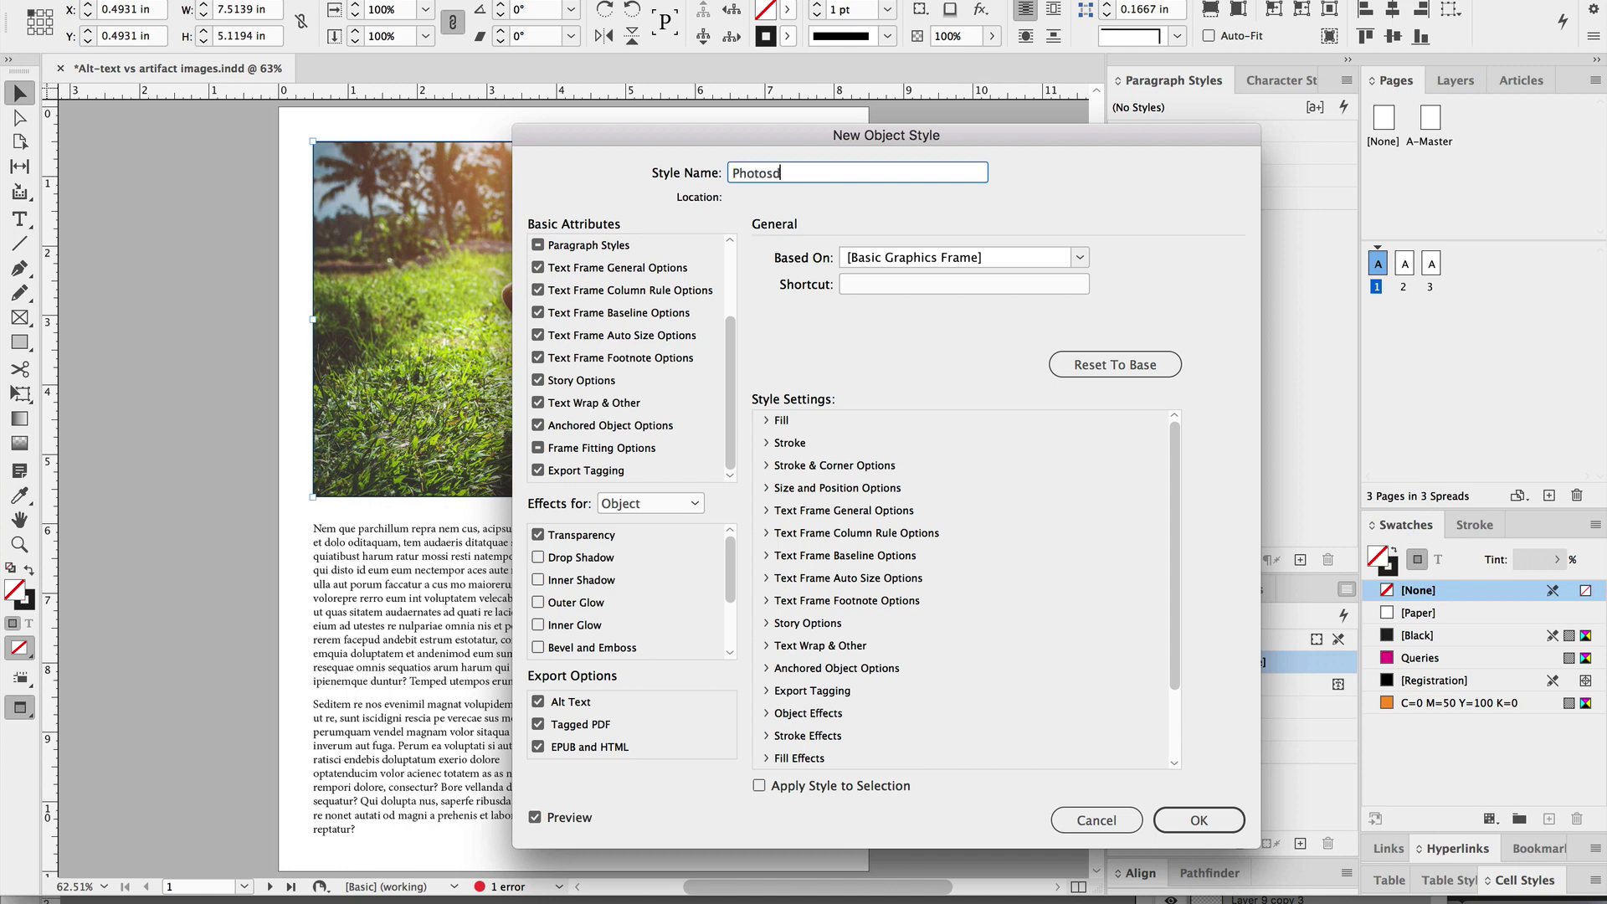
pyautogui.scroll(3, 675, 293)
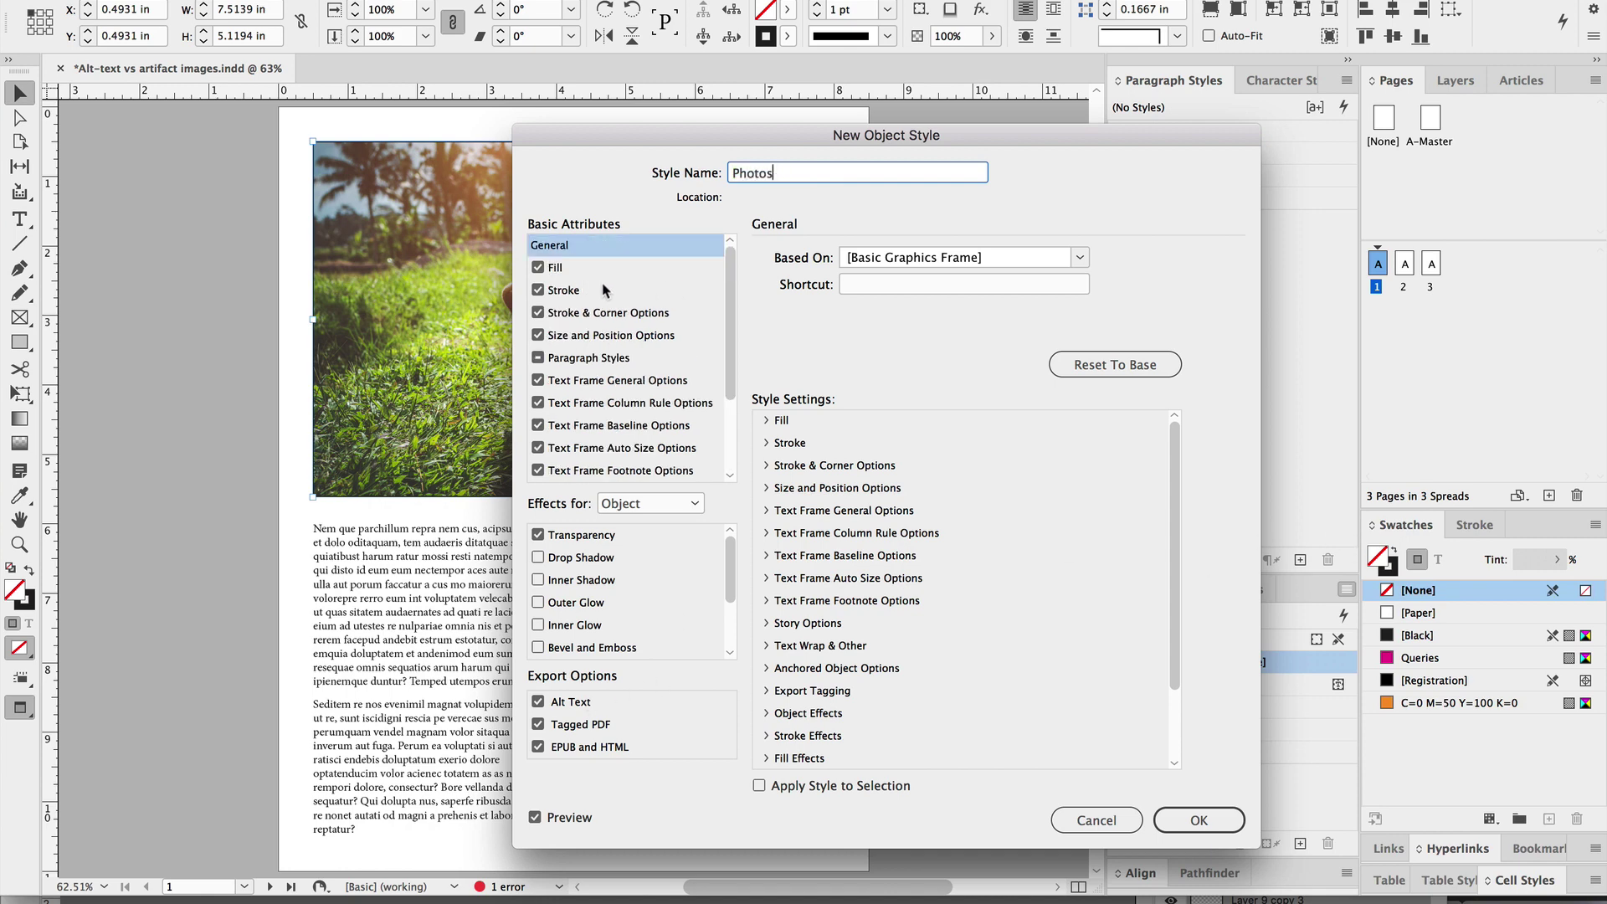
pyautogui.click(604, 290)
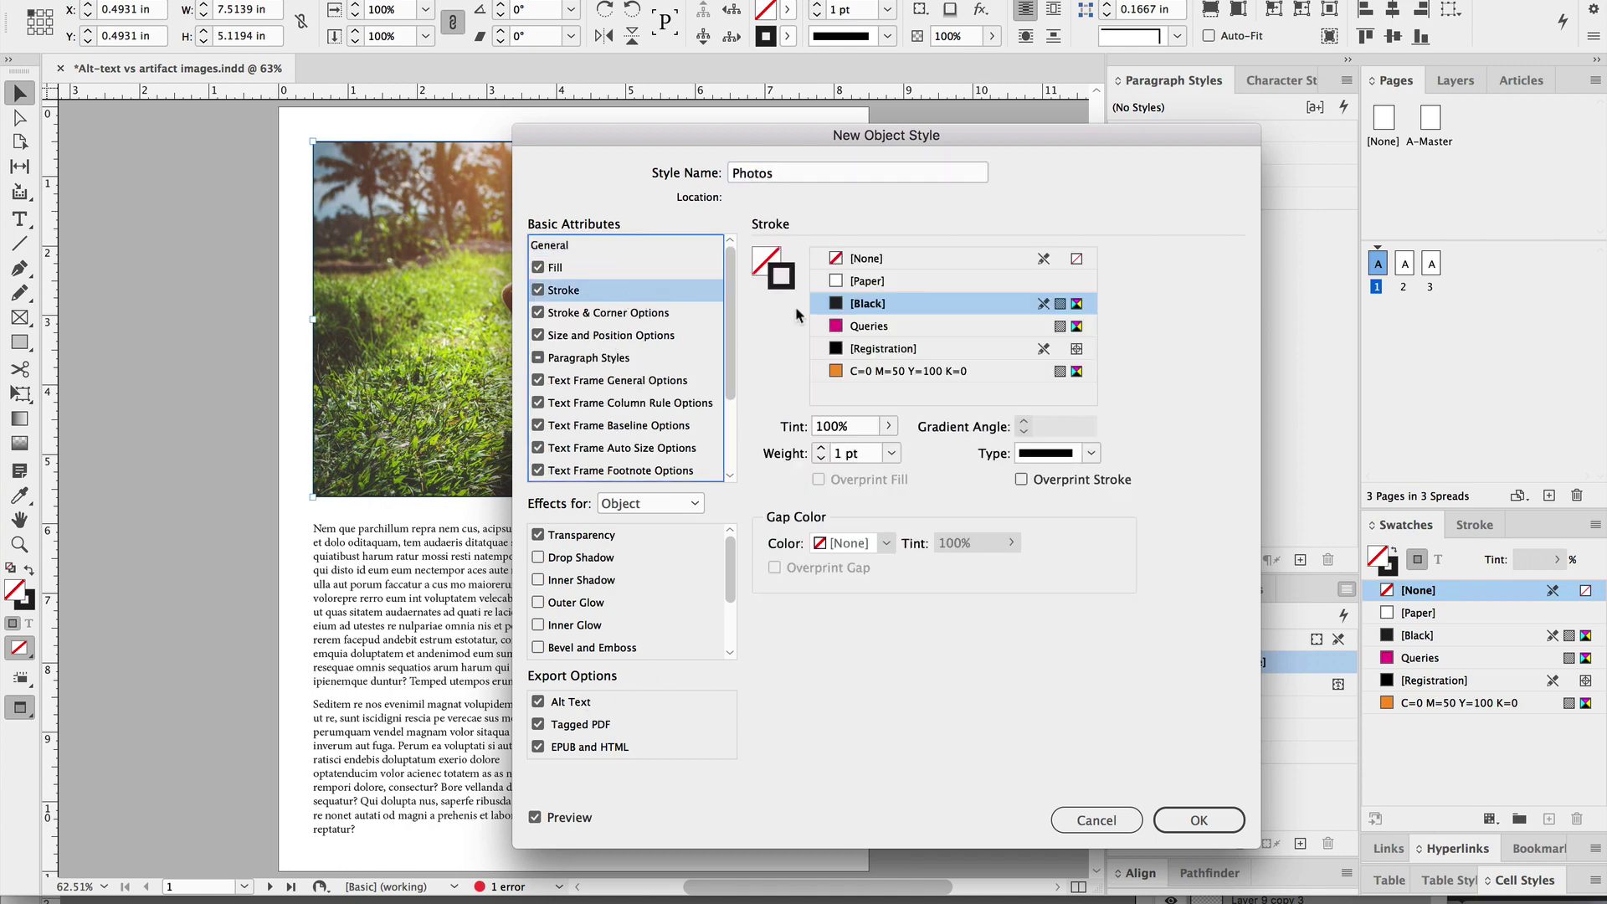
pyautogui.click(821, 448)
# Set the Photos style's Alt Text Source to From XMP:Description and save the style
pyautogui.click(579, 725)
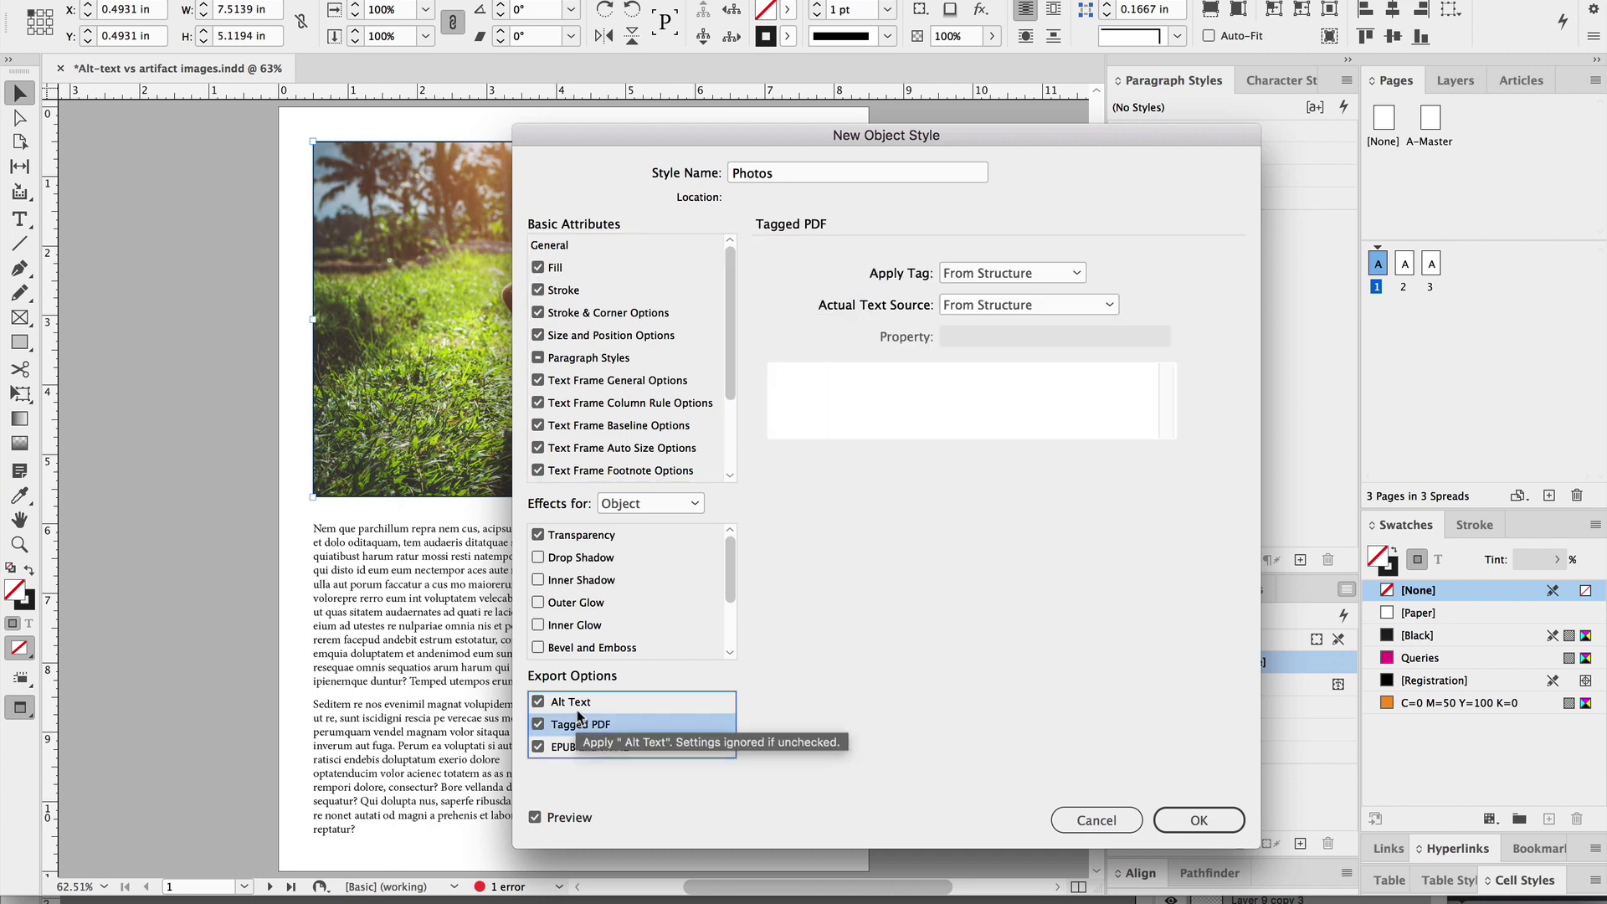
pyautogui.click(579, 709)
pyautogui.click(1015, 273)
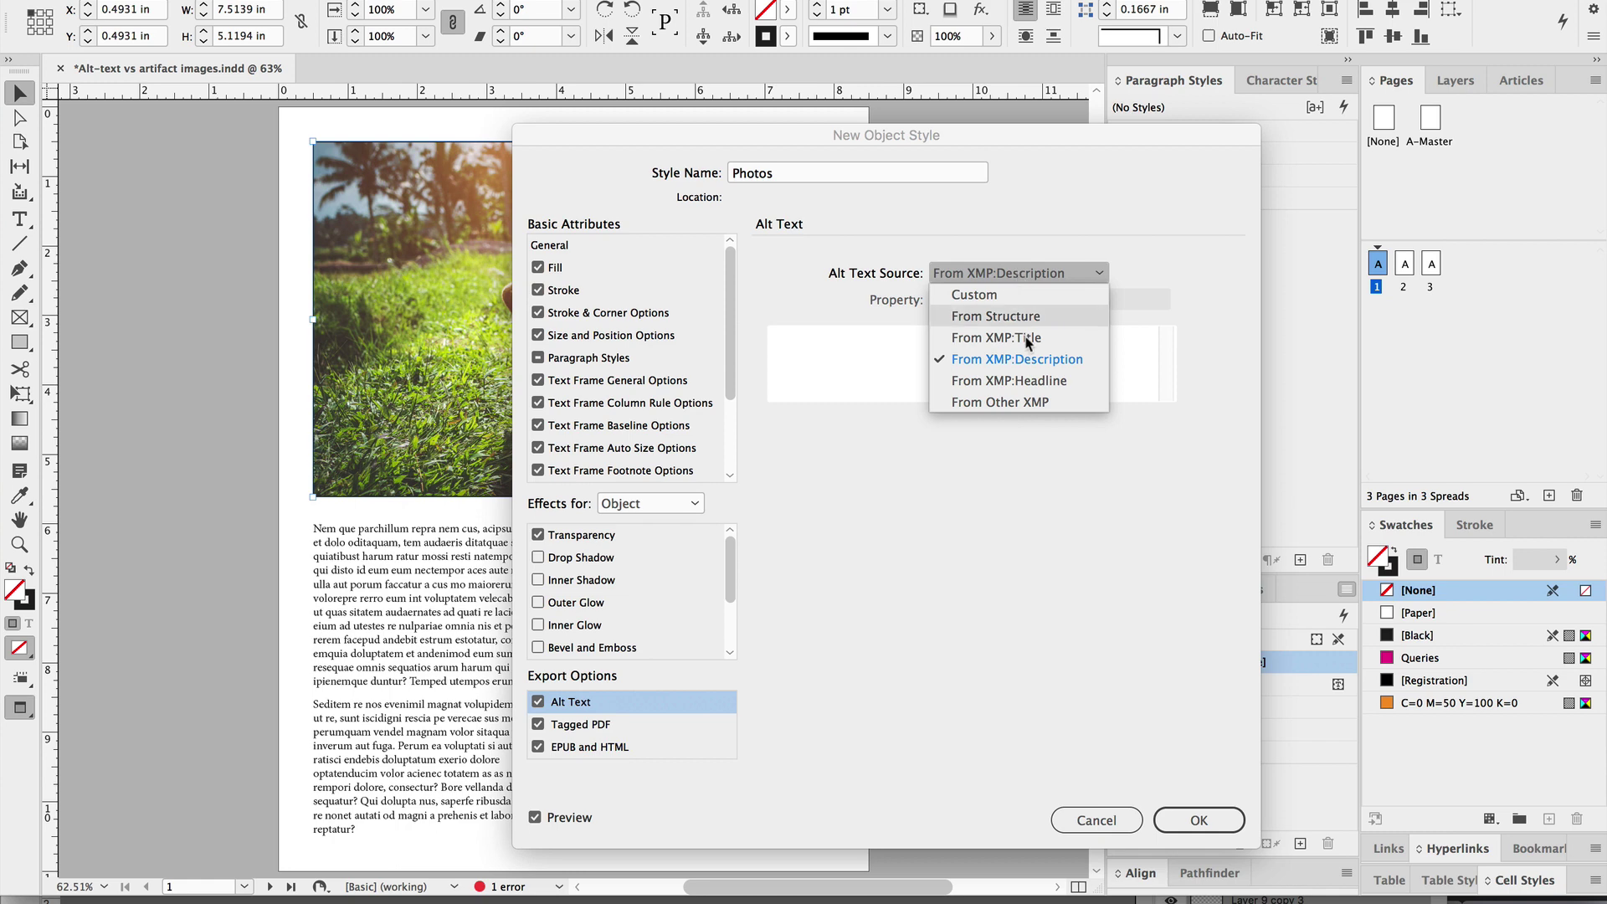
pyautogui.click(1030, 359)
pyautogui.click(1189, 821)
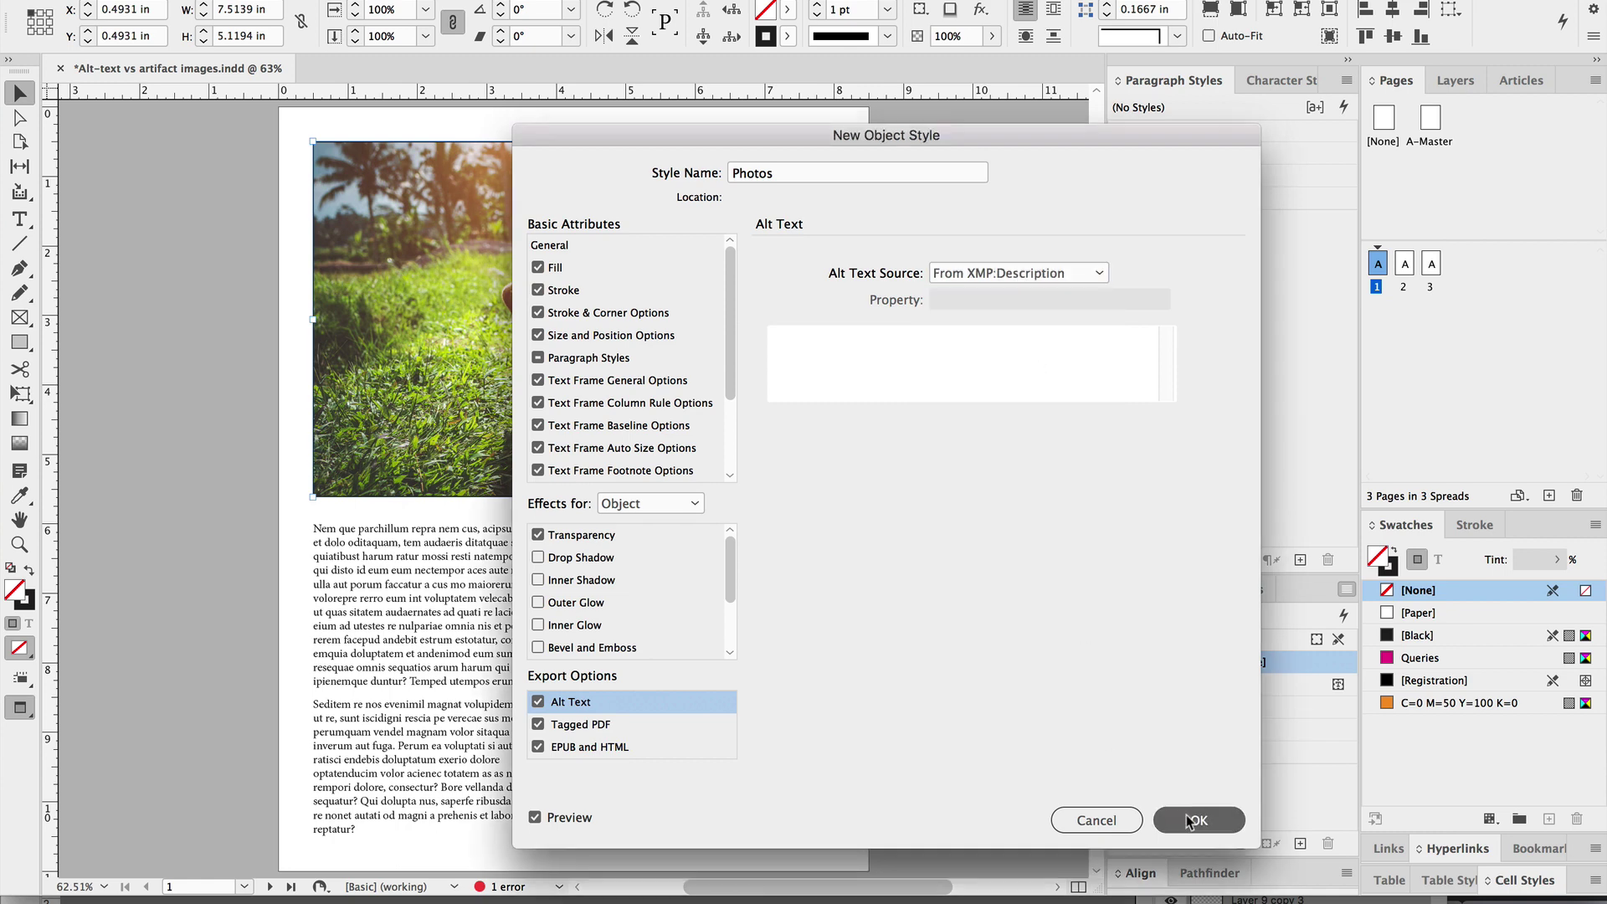